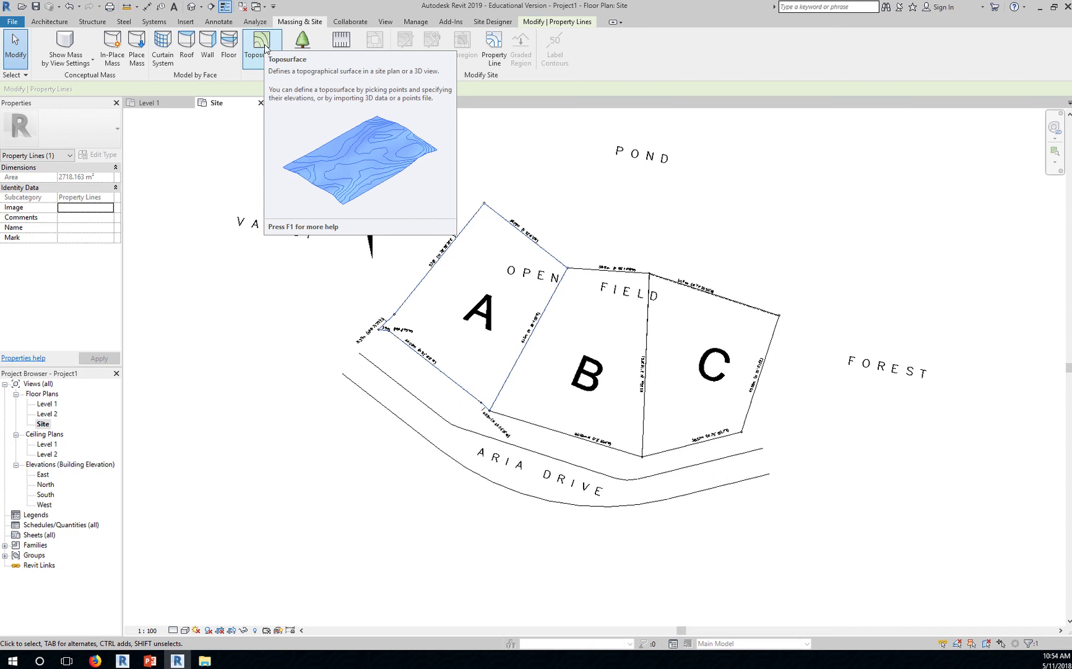
pyautogui.click(265, 47)
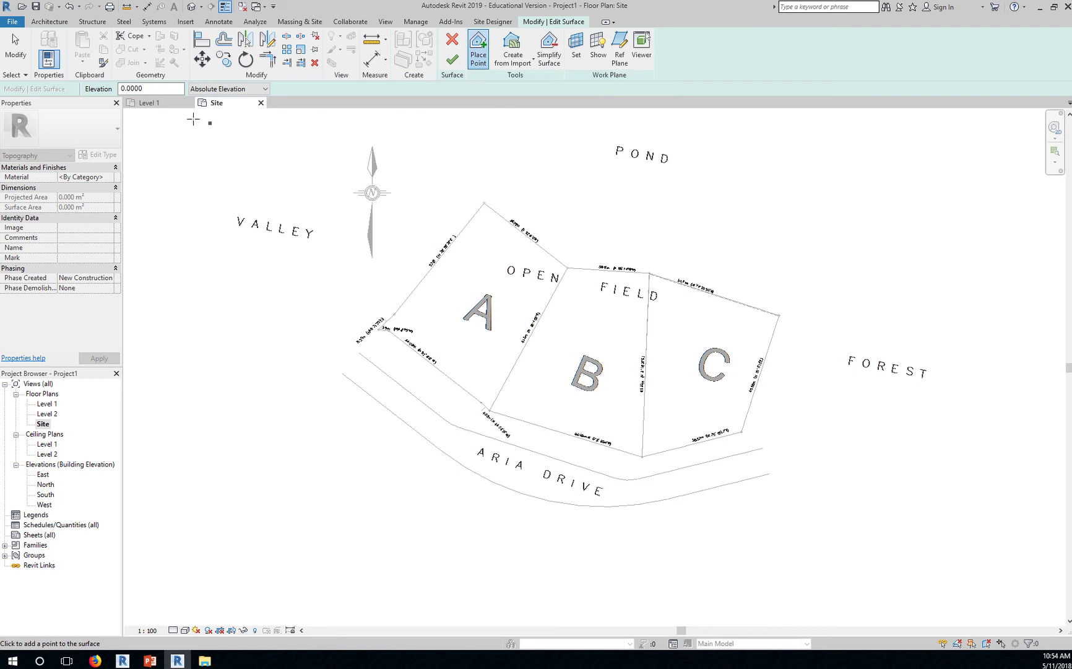
pyautogui.moveTo(183, 88); pyautogui.dragTo(104, 90)
pyautogui.write('-500')
pyautogui.press('Return')
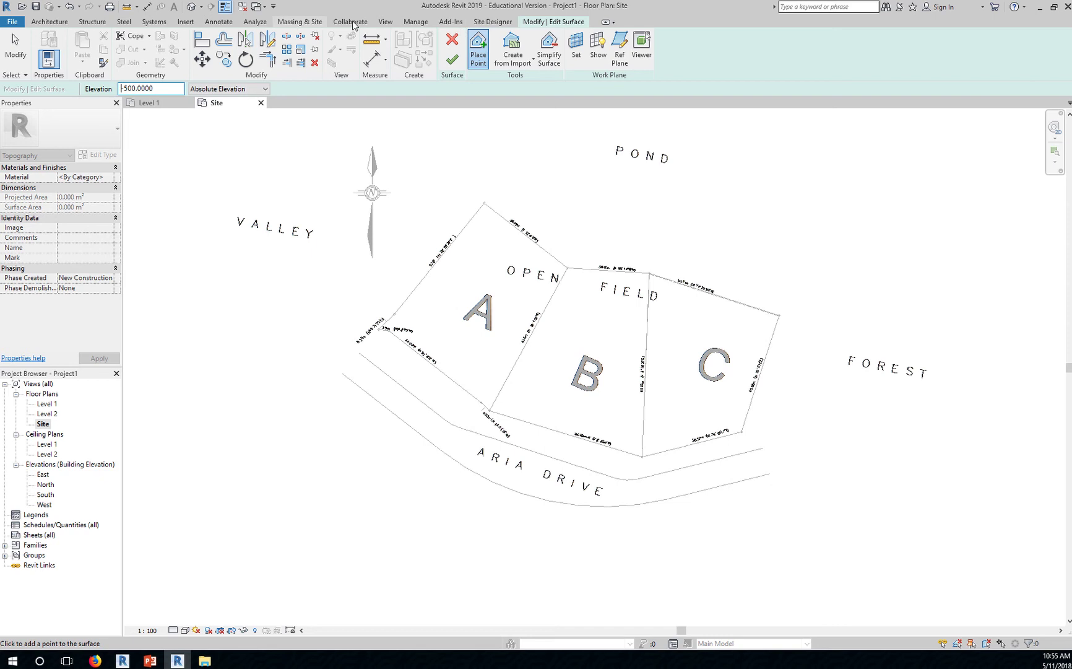
pyautogui.click(416, 23)
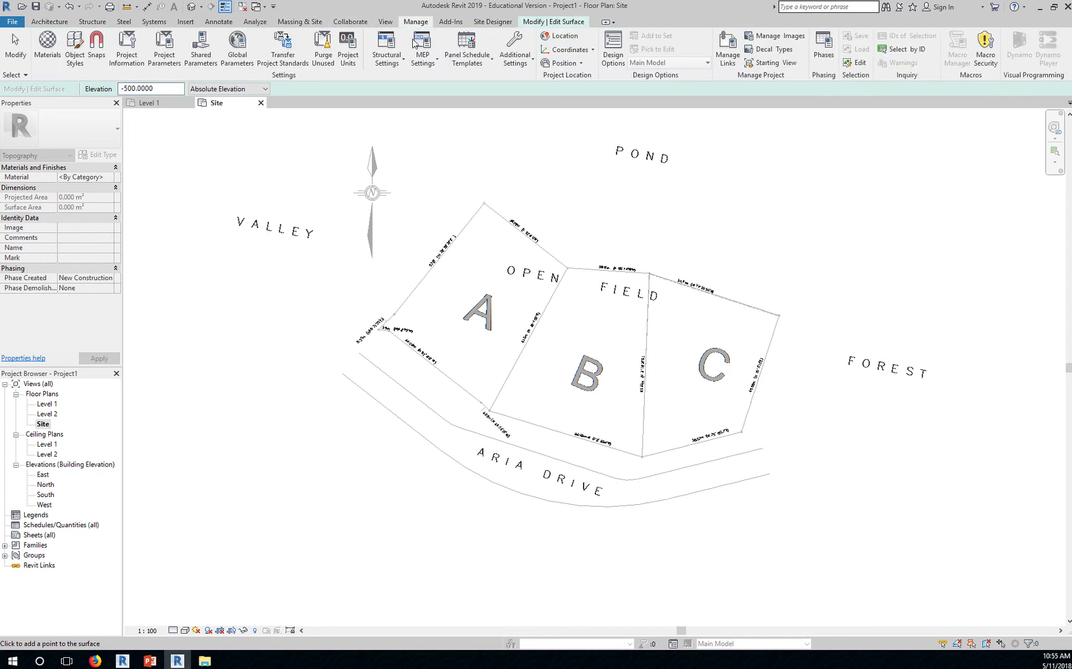
pyautogui.click(554, 22)
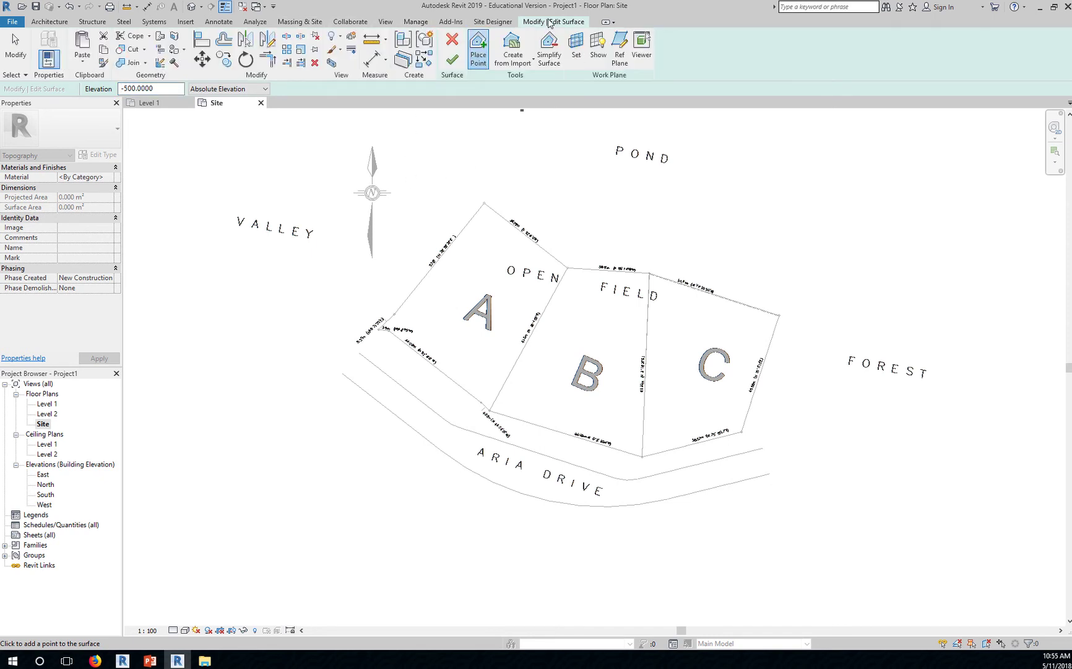
pyautogui.click(453, 60)
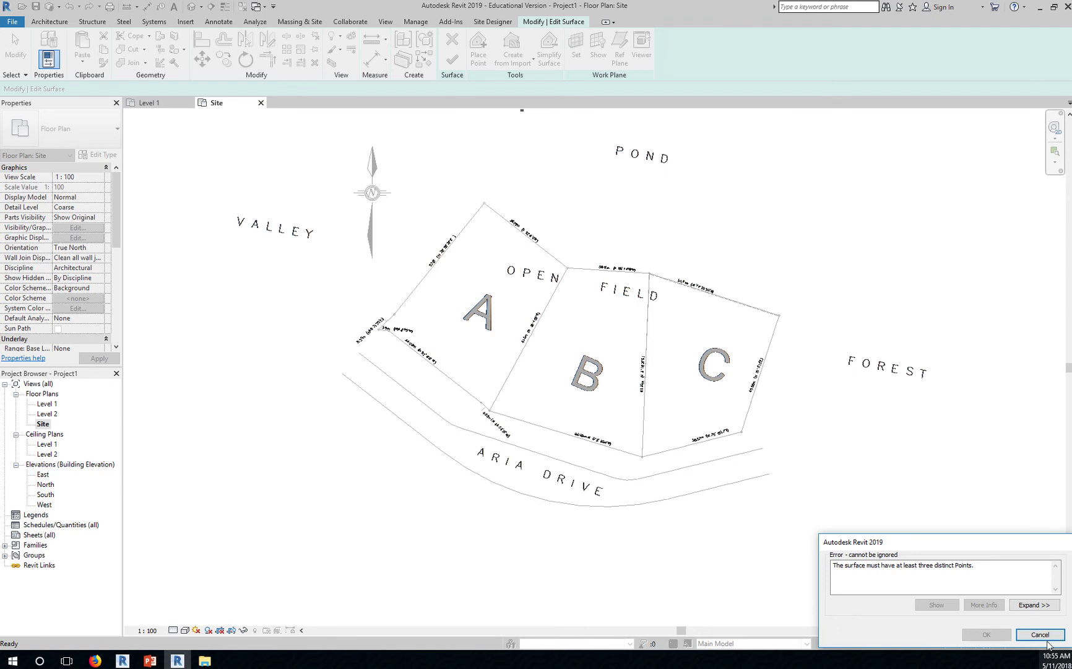
pyautogui.click(1038, 634)
pyautogui.click(452, 41)
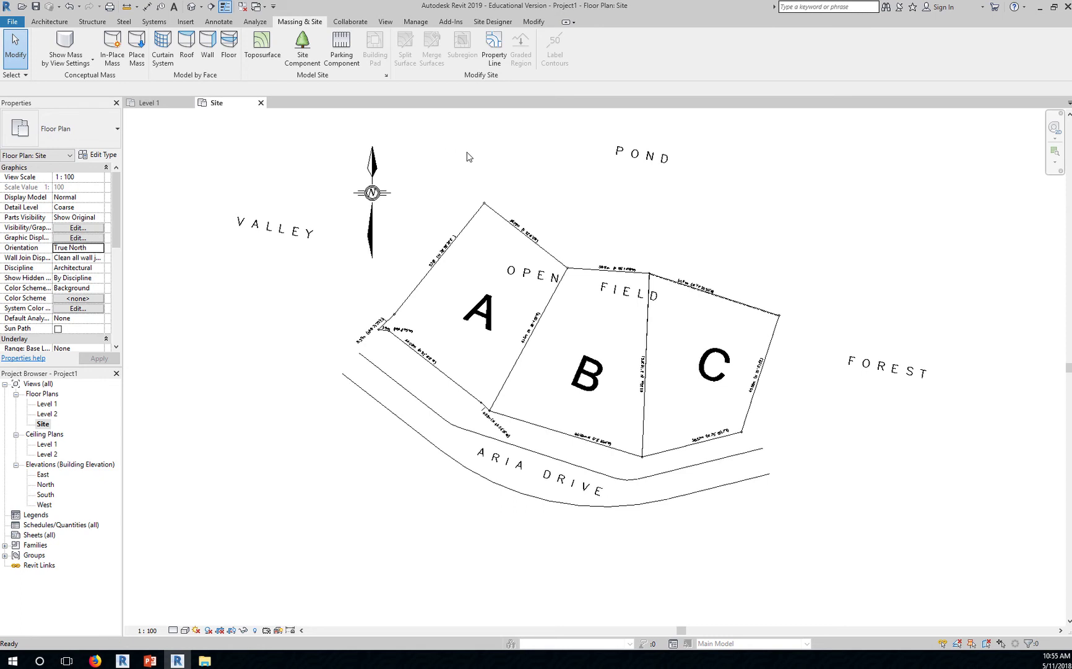
# - Set the project length units to millimetres with 0 decimal places
pyautogui.press('u')
pyautogui.press('n')
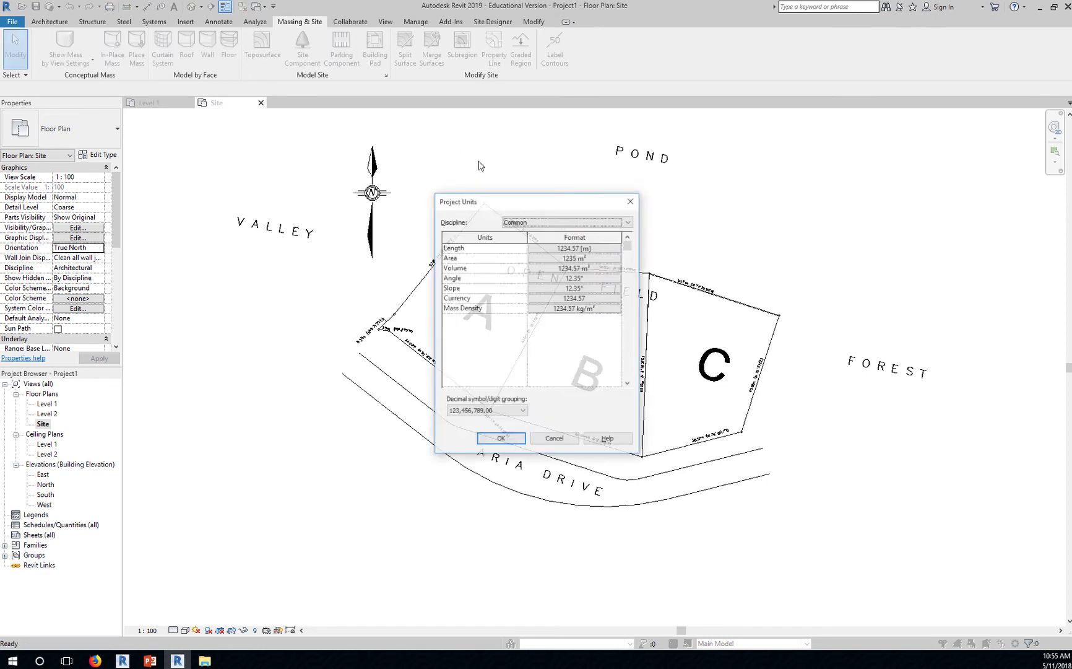
pyautogui.click(602, 249)
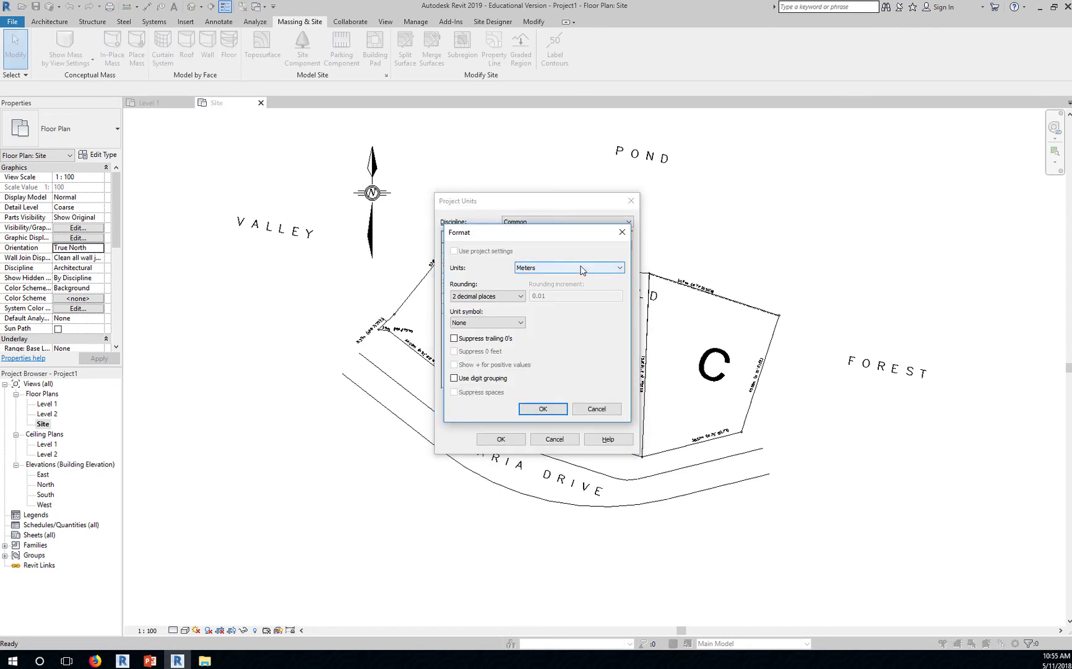
pyautogui.click(582, 268)
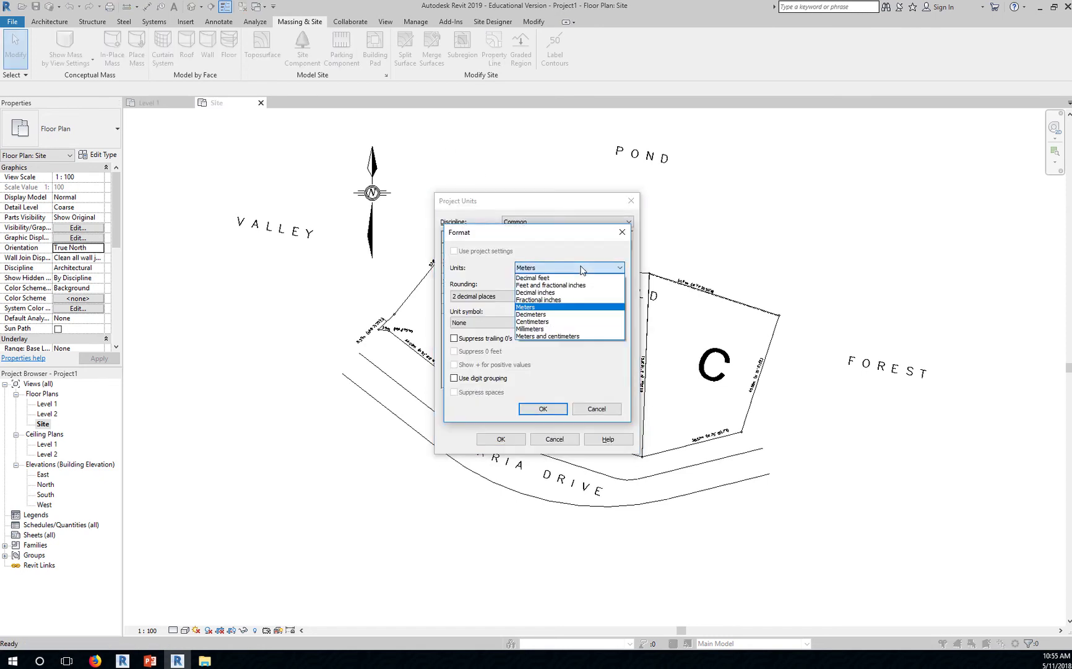
pyautogui.click(542, 329)
pyautogui.click(519, 297)
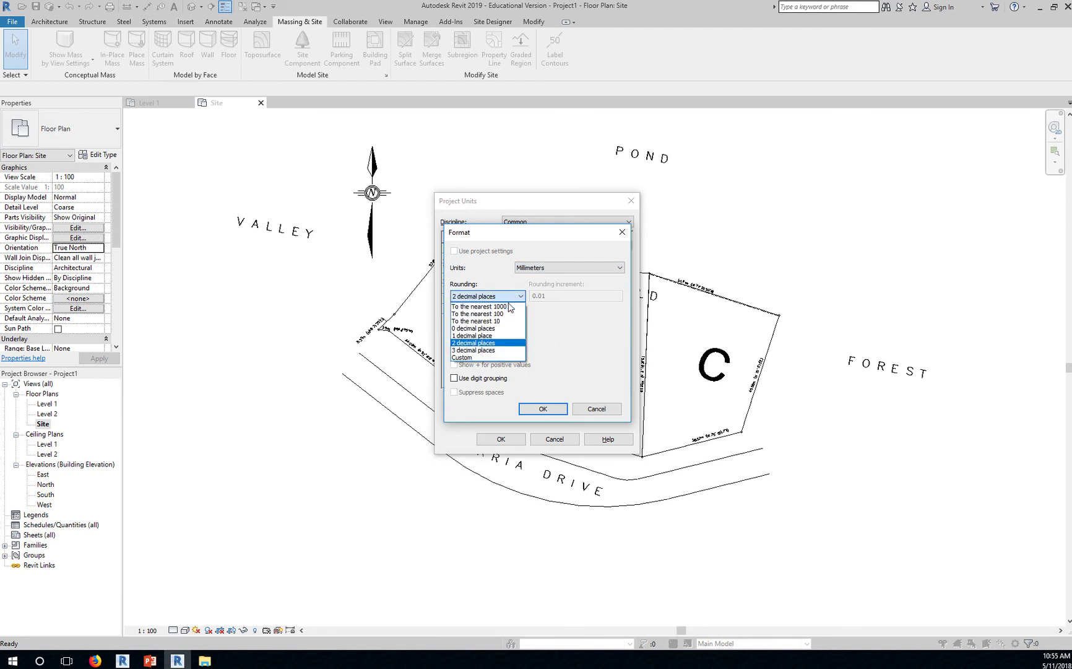
pyautogui.click(489, 331)
pyautogui.click(542, 409)
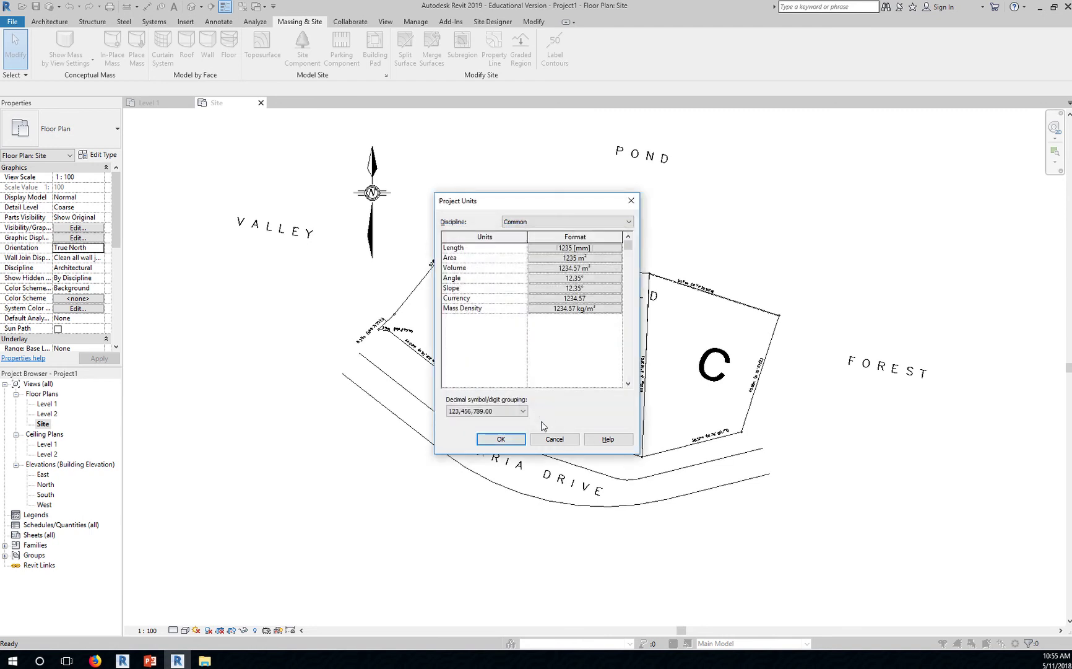
pyautogui.click(501, 438)
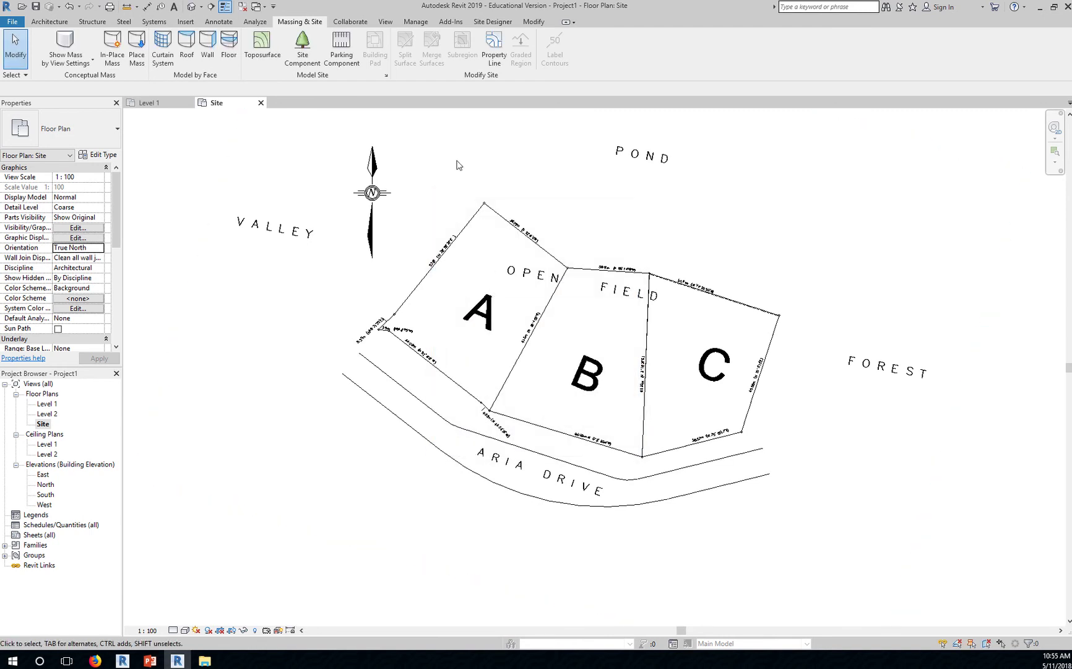
# - Start a toposurface and place a closed ring of points at absolute elevation -500 around the letter B inside lot B
pyautogui.click(260, 53)
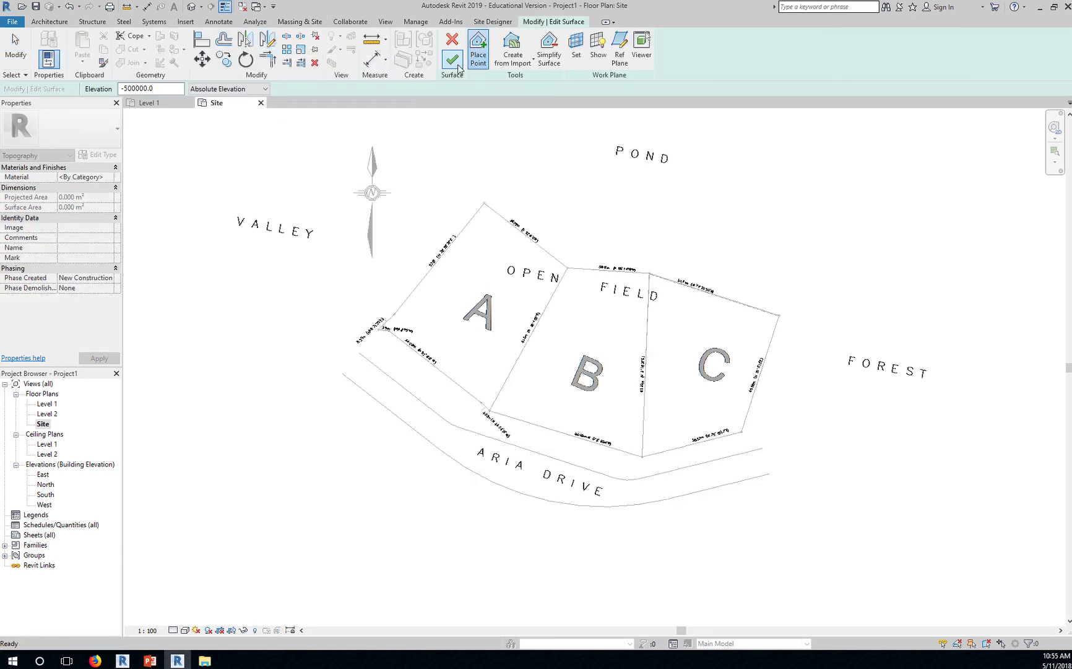
pyautogui.click(484, 64)
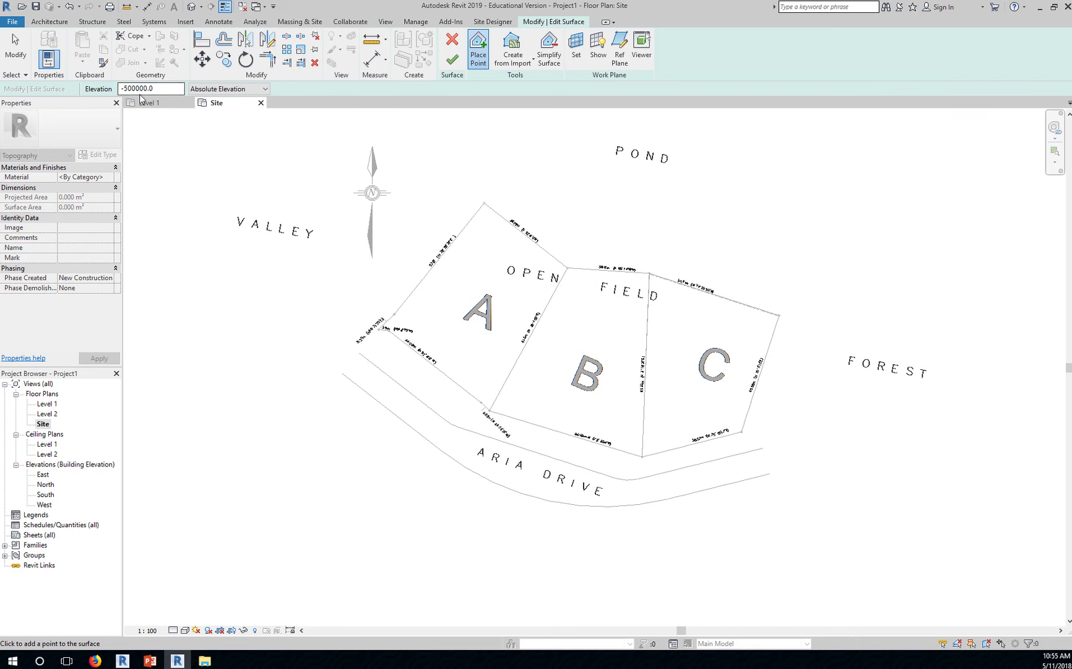
pyautogui.click(129, 89)
pyautogui.doubleClick(161, 88)
pyautogui.write('-')
pyautogui.click(549, 353)
pyautogui.click(550, 371)
pyautogui.scroll(5, 553, 375)
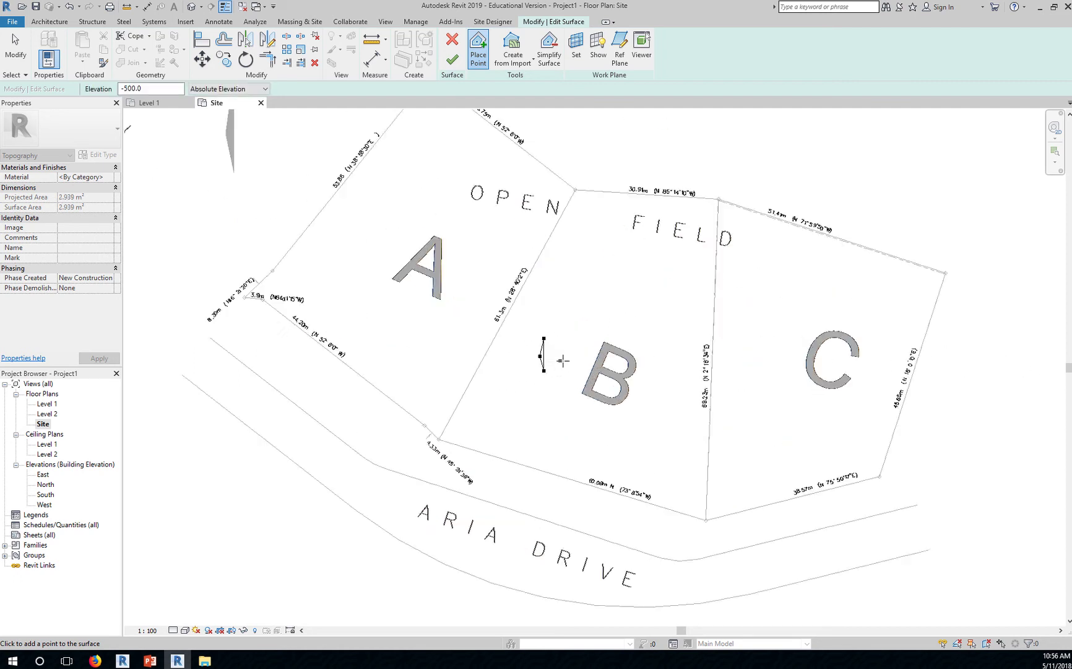
pyautogui.click(534, 384)
pyautogui.click(541, 388)
pyautogui.click(549, 396)
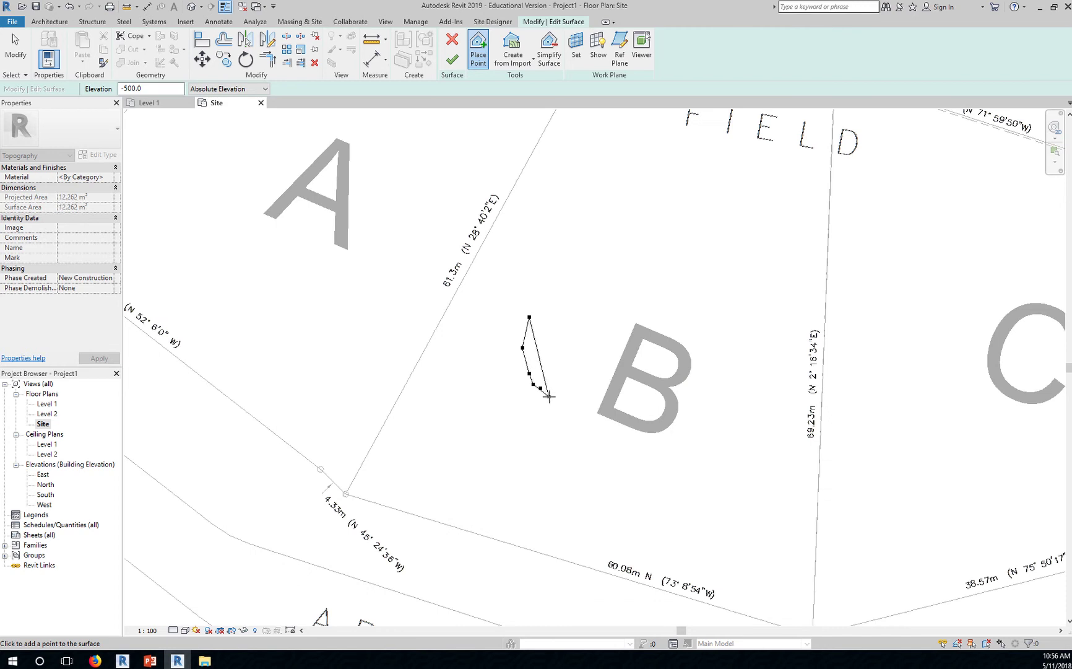
pyautogui.click(559, 406)
pyautogui.click(578, 417)
pyautogui.click(621, 440)
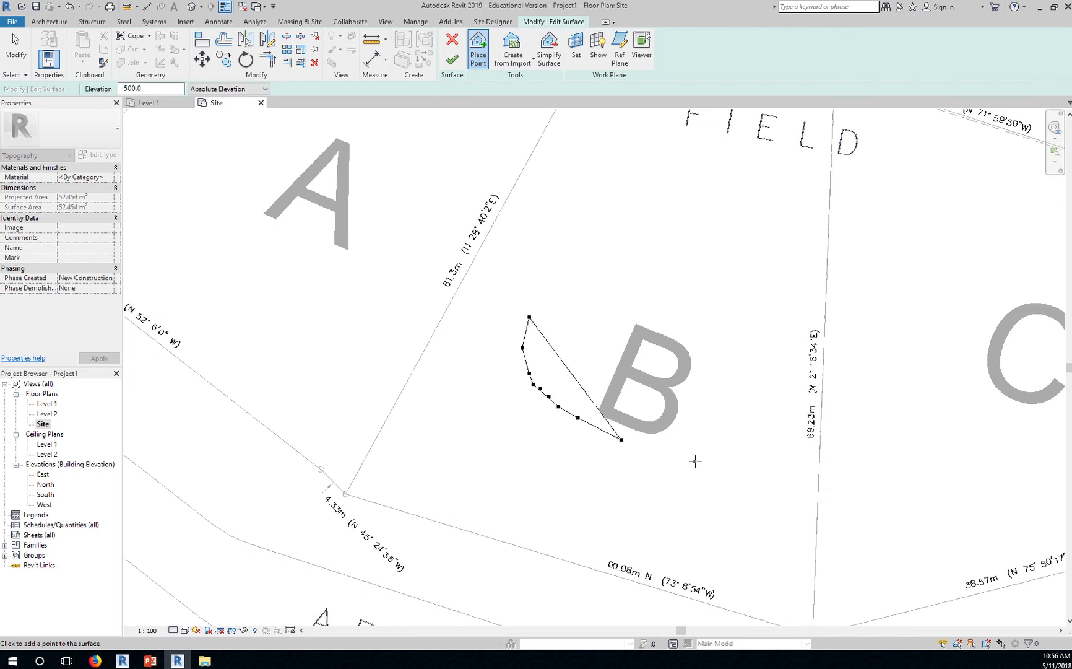
pyautogui.click(696, 460)
pyautogui.click(728, 444)
pyautogui.click(752, 385)
pyautogui.click(759, 322)
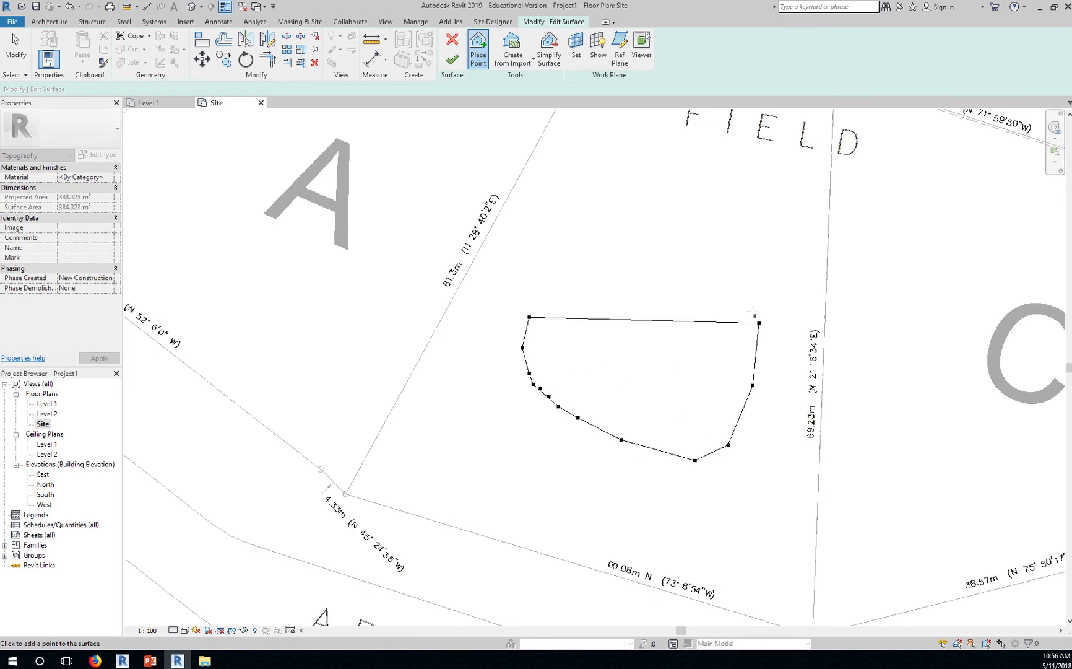
pyautogui.click(748, 291)
pyautogui.click(676, 262)
pyautogui.click(609, 250)
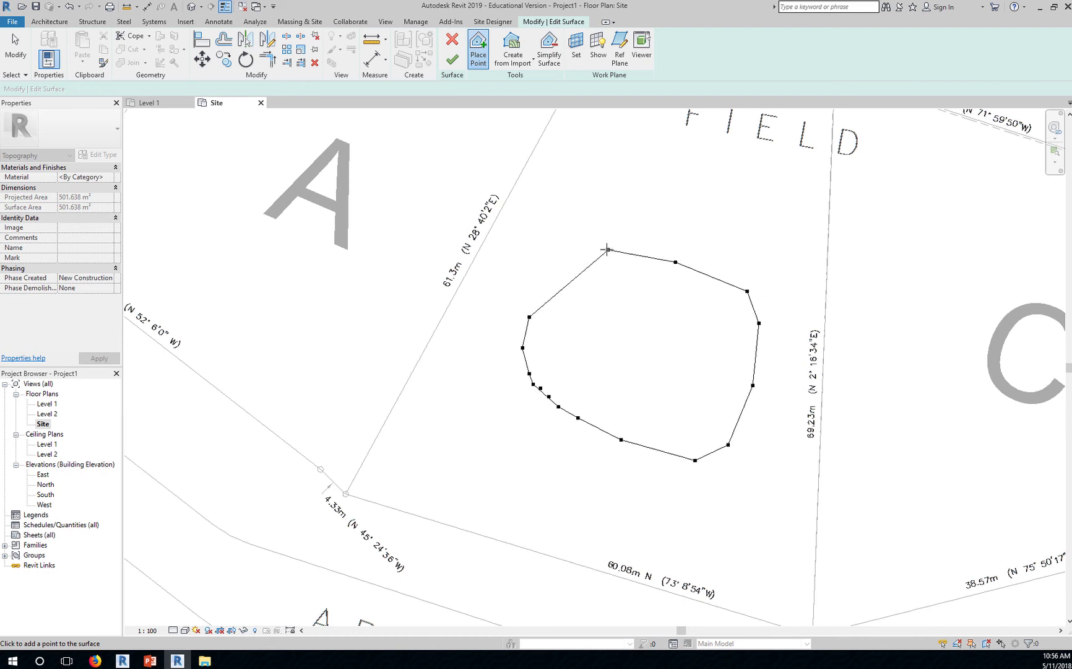
pyautogui.click(573, 255)
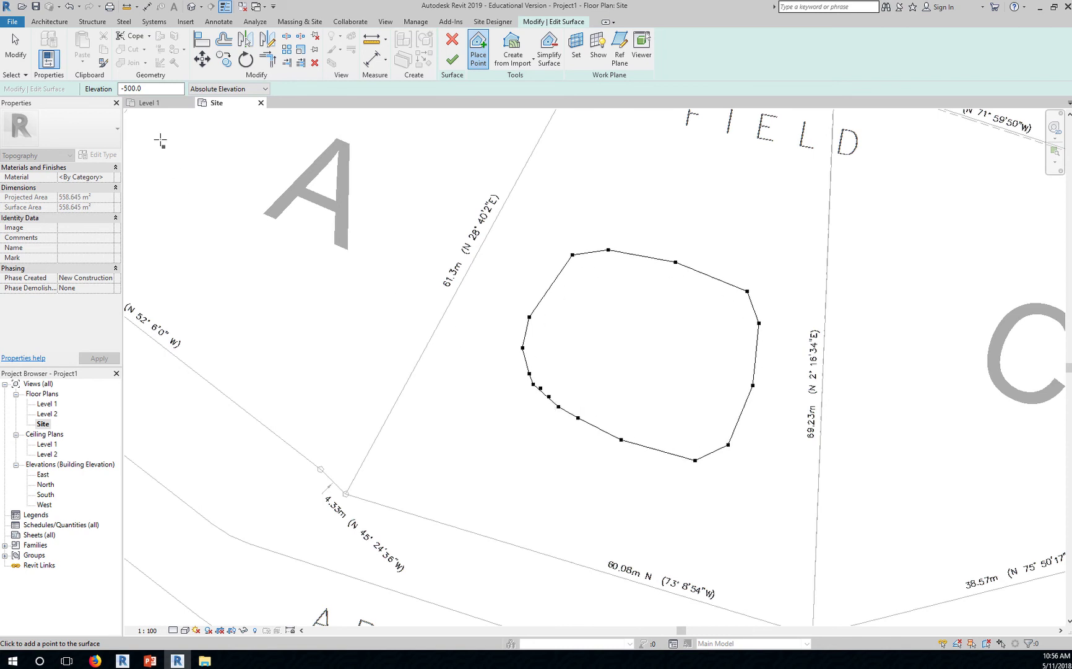
# - Place a second, larger ring of toposurface points at elevation -1000 around the first, reaching slightly into lots A and C
pyautogui.click(127, 89)
pyautogui.click(435, 414)
pyautogui.click(442, 453)
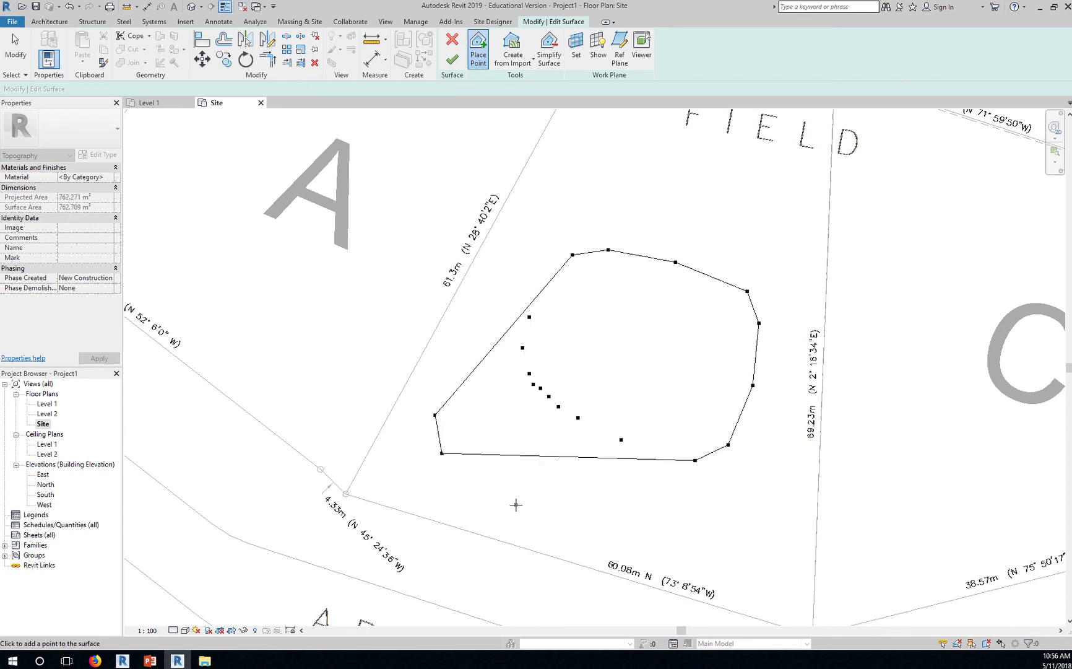
pyautogui.click(516, 505)
pyautogui.click(607, 536)
pyautogui.click(722, 554)
pyautogui.click(776, 525)
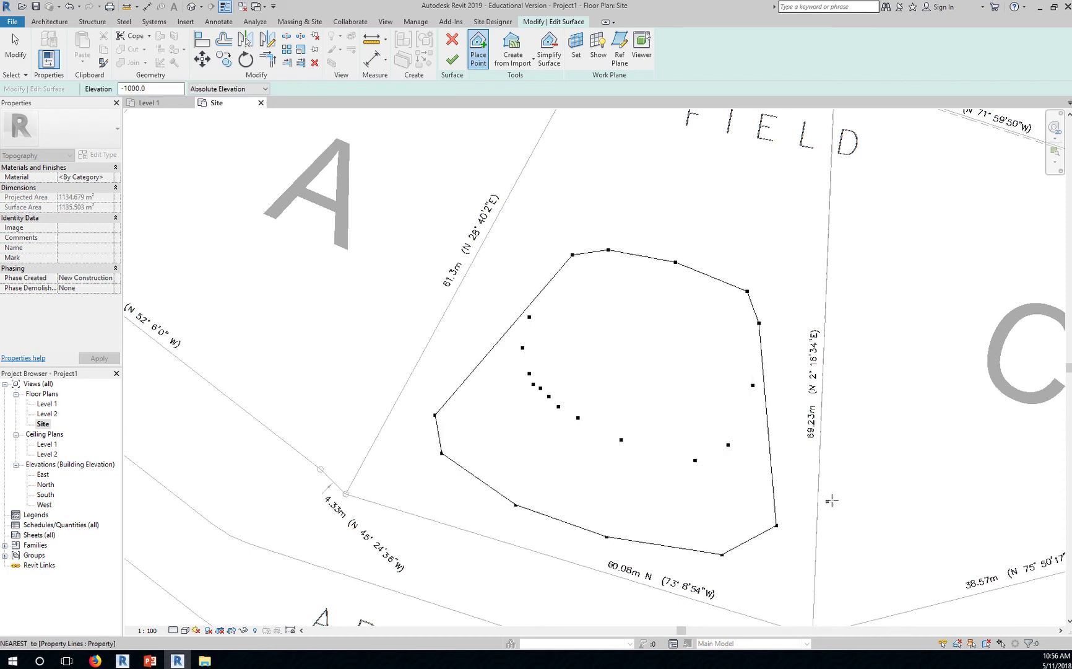
pyautogui.click(837, 498)
pyautogui.click(882, 395)
pyautogui.click(896, 284)
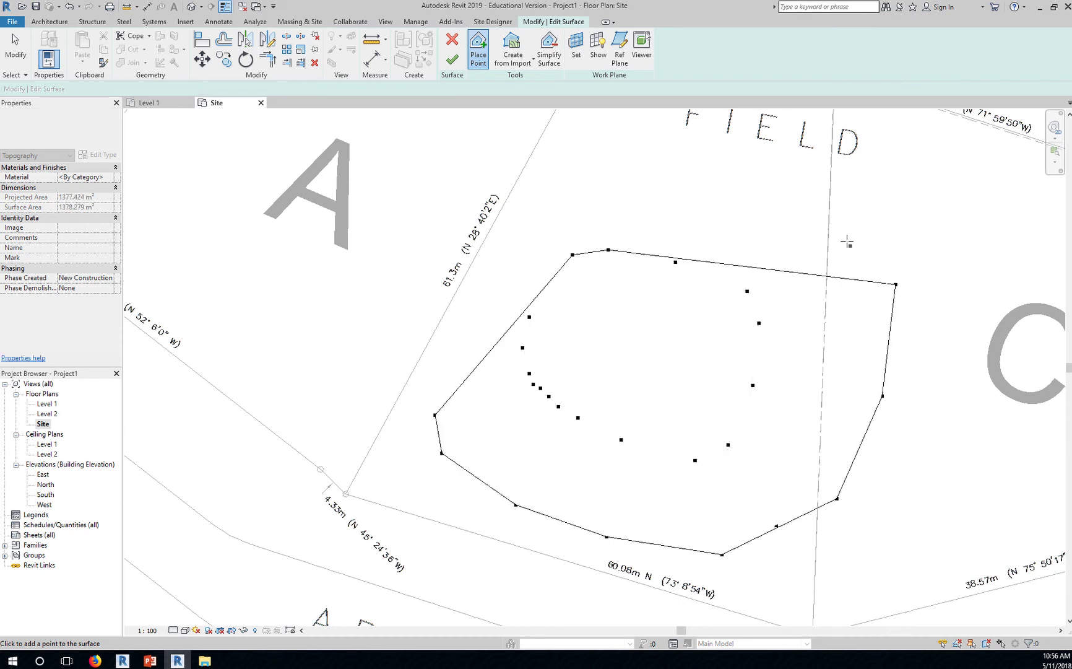
pyautogui.click(814, 202)
pyautogui.click(713, 167)
pyautogui.moveTo(713, 277); pyautogui.dragTo(717, 354, button='middle')
pyautogui.click(608, 223)
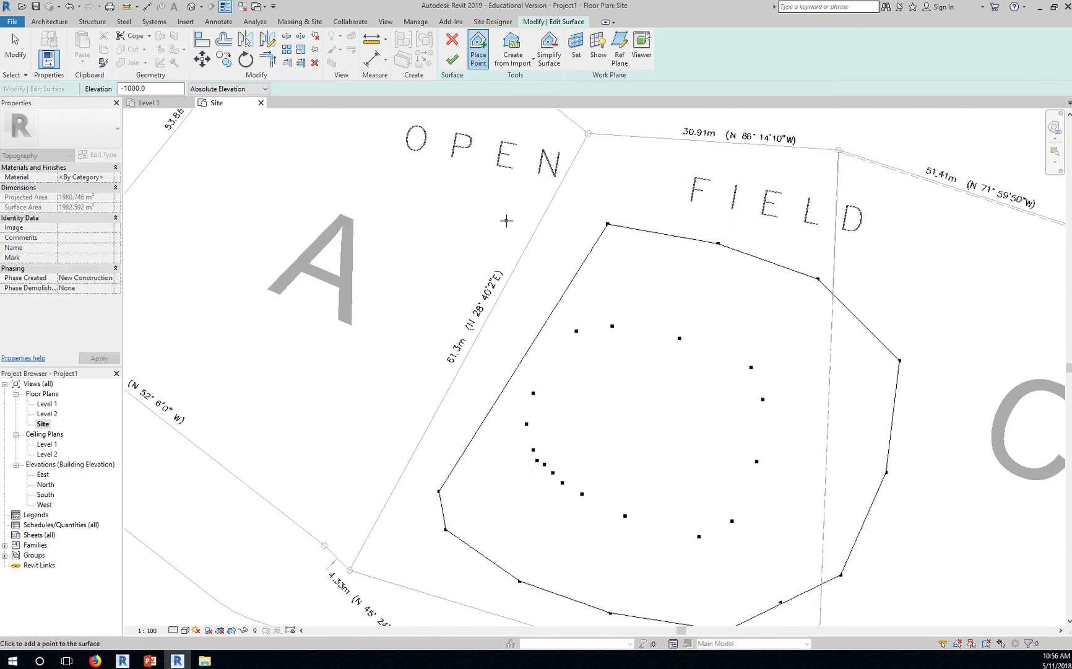
pyautogui.click(507, 220)
pyautogui.click(498, 228)
pyautogui.click(483, 237)
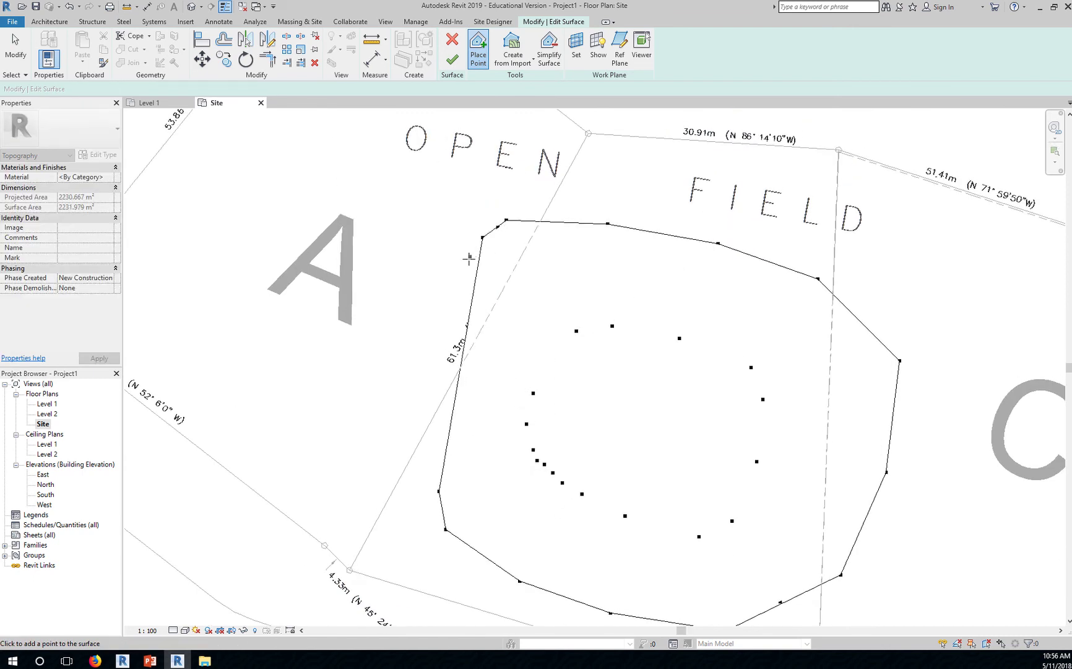
pyautogui.click(468, 259)
pyautogui.click(438, 336)
# - Place a third ring of toposurface points at elevation -1500 outside the second, crossing lots A and C and passing beyond Aria Drive
pyautogui.scroll(-1, 586, 412)
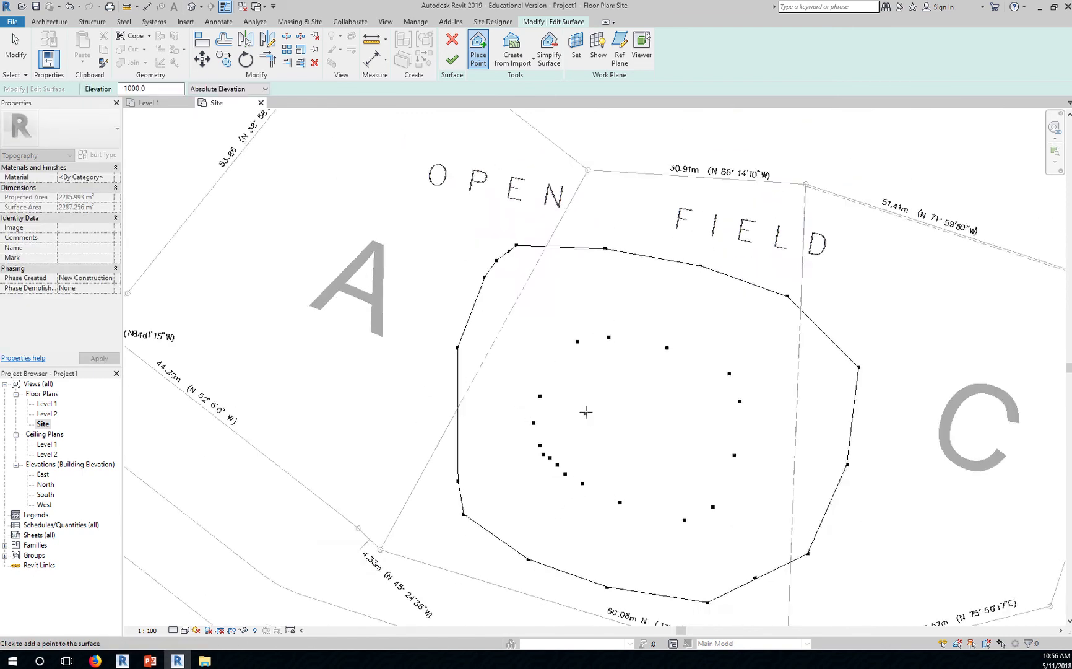
pyautogui.scroll(-1, 585, 412)
pyautogui.moveTo(132, 88); pyautogui.dragTo(129, 88)
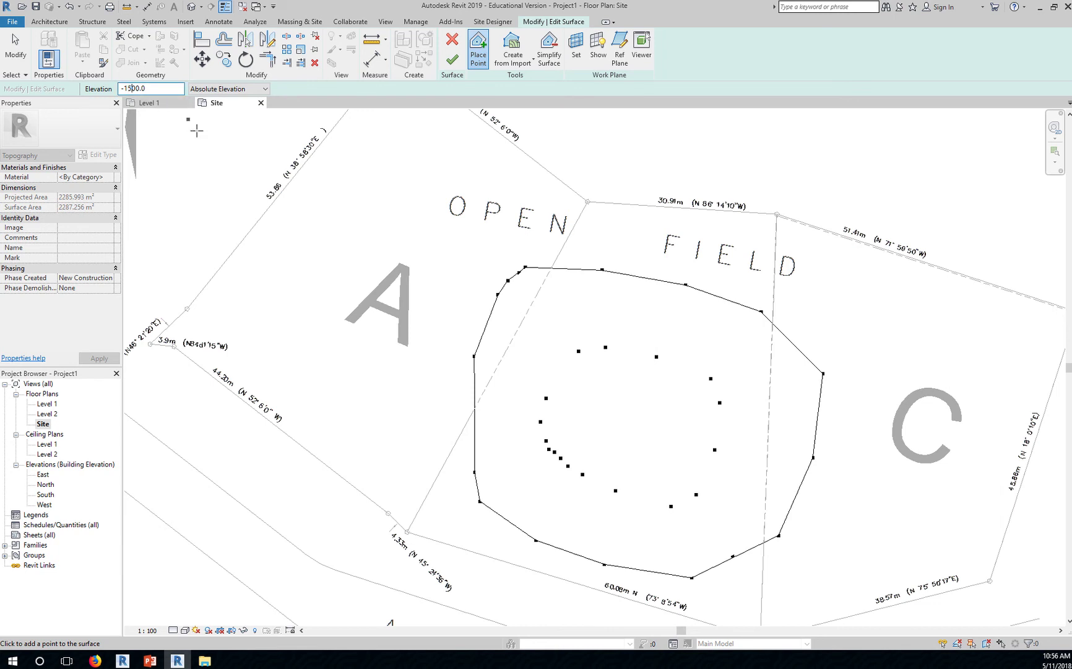
pyautogui.scroll(-3, 390, 278)
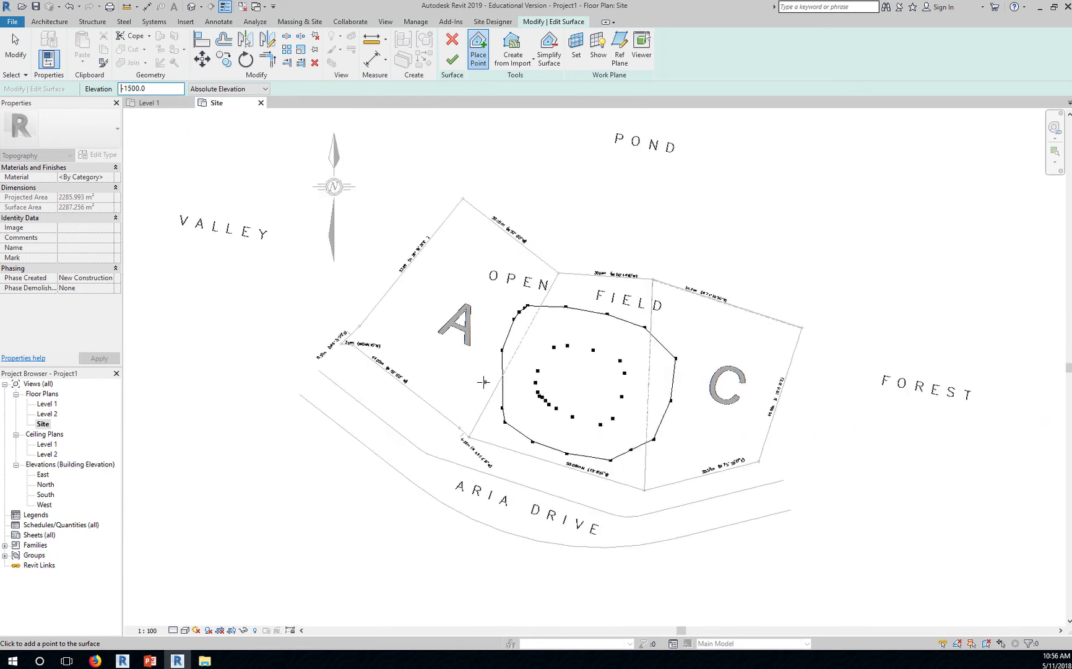
pyautogui.click(473, 383)
pyautogui.click(461, 459)
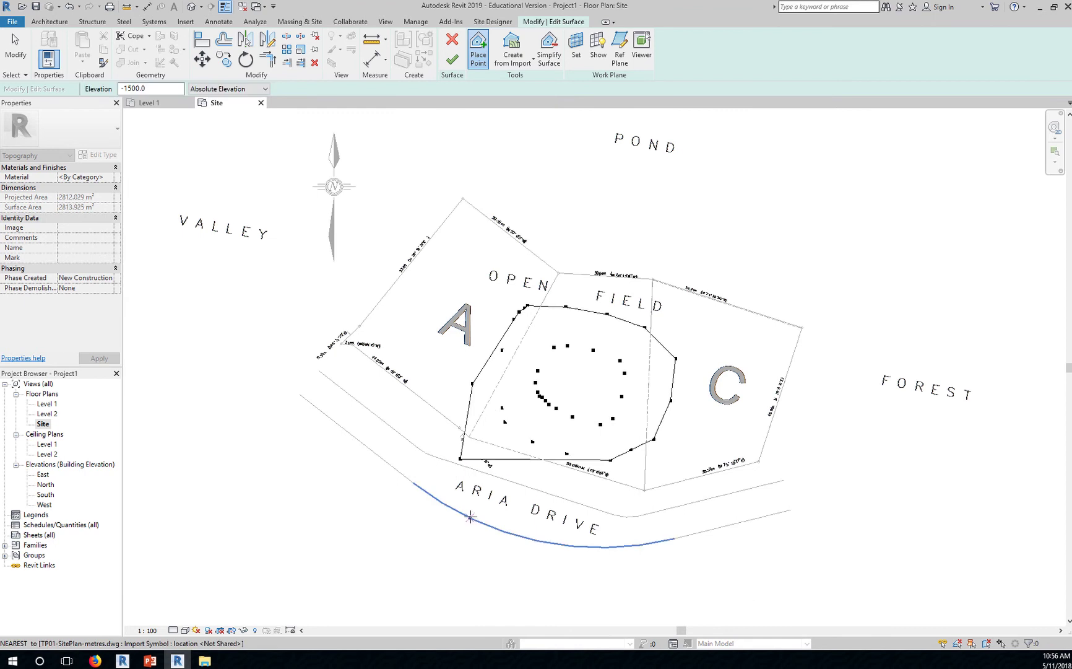
pyautogui.click(472, 507)
pyautogui.click(502, 553)
pyautogui.click(600, 575)
pyautogui.click(652, 579)
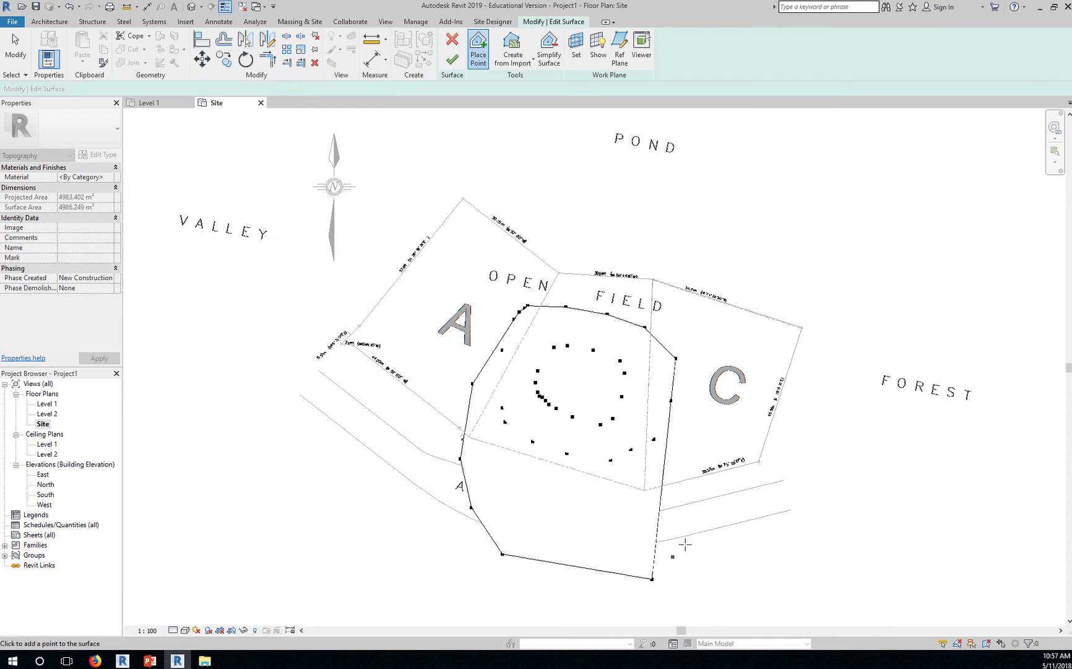
pyautogui.click(740, 509)
pyautogui.click(748, 426)
pyautogui.click(757, 336)
pyautogui.click(733, 276)
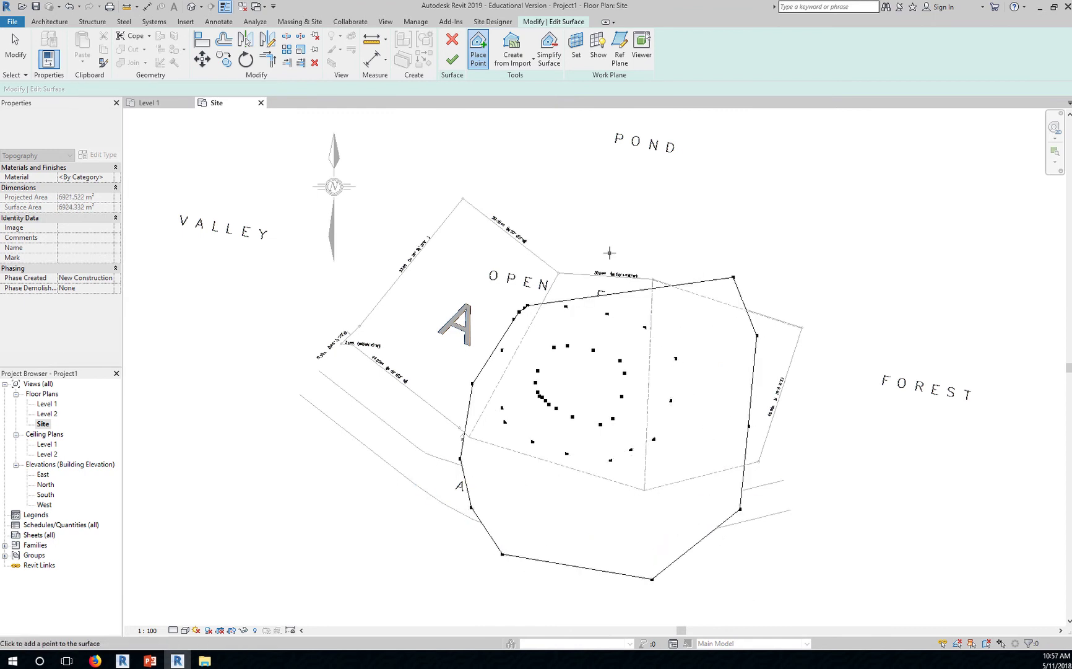
pyautogui.click(585, 246)
pyautogui.click(508, 259)
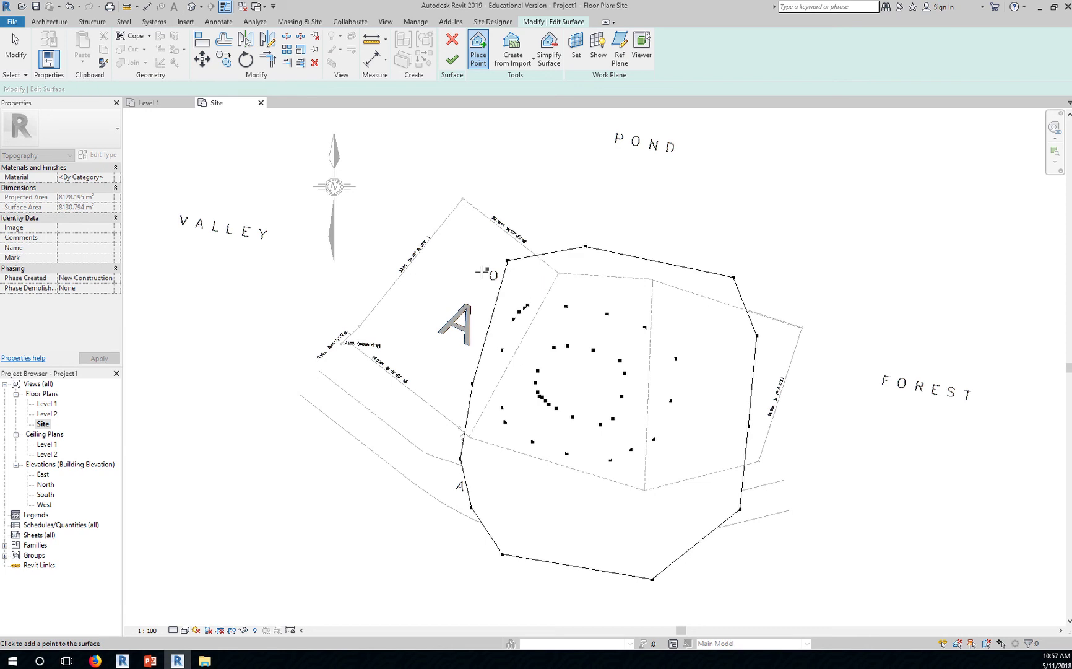
pyautogui.click(455, 281)
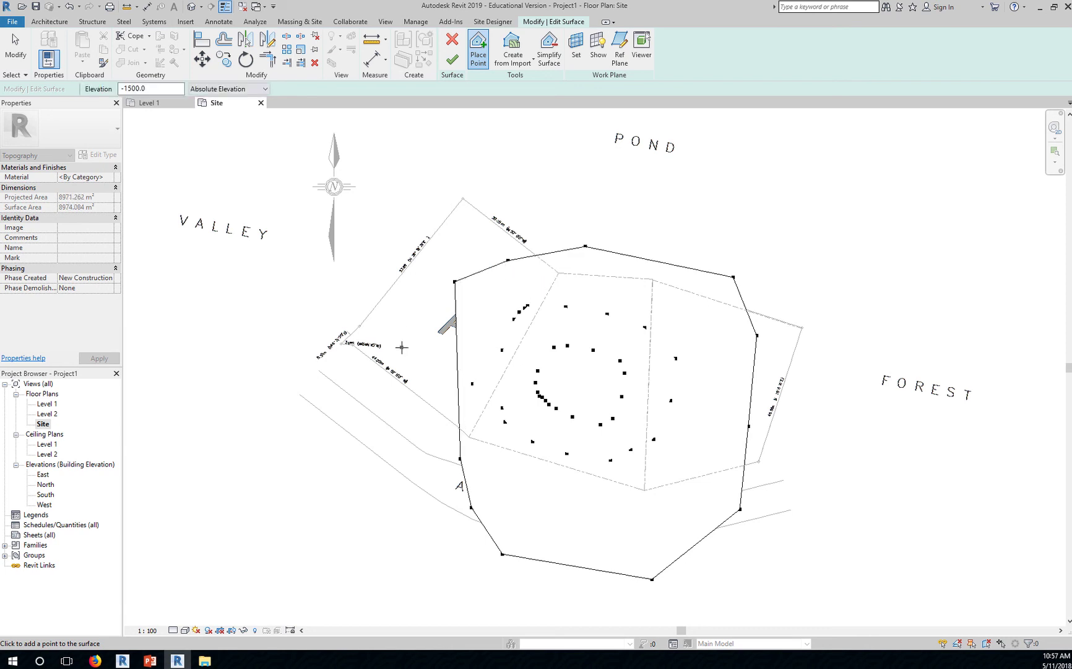
pyautogui.click(440, 314)
pyautogui.click(434, 323)
pyautogui.click(429, 340)
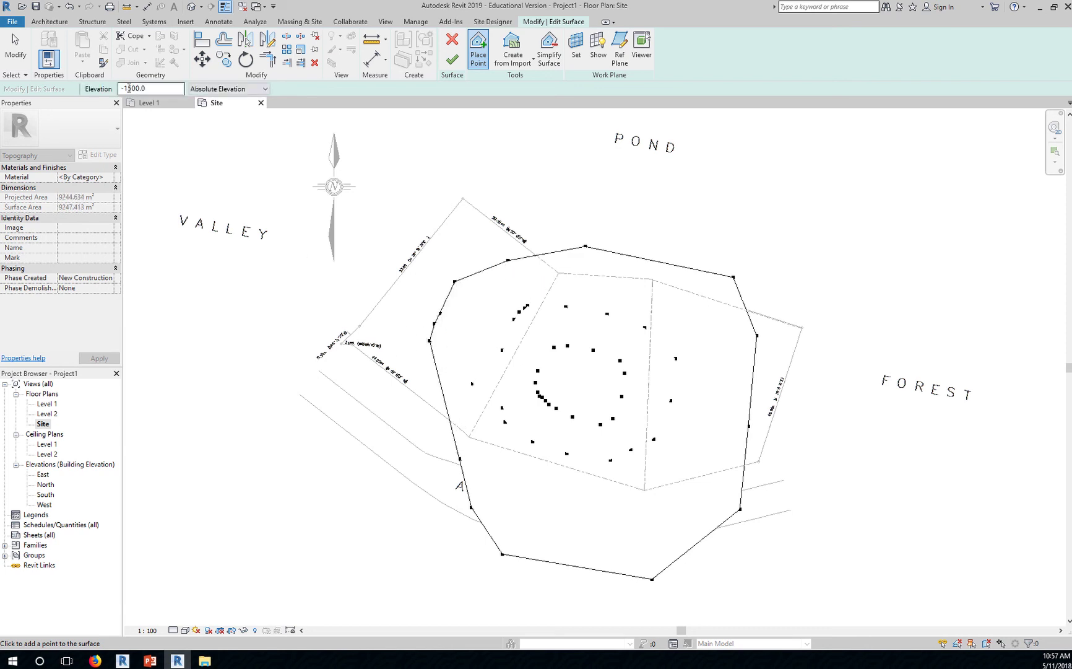
# - Place a fourth ring of toposurface points at absolute elevation -2000 outside the third, enclosing lots A, B and C
pyautogui.moveTo(132, 88); pyautogui.dragTo(128, 88)
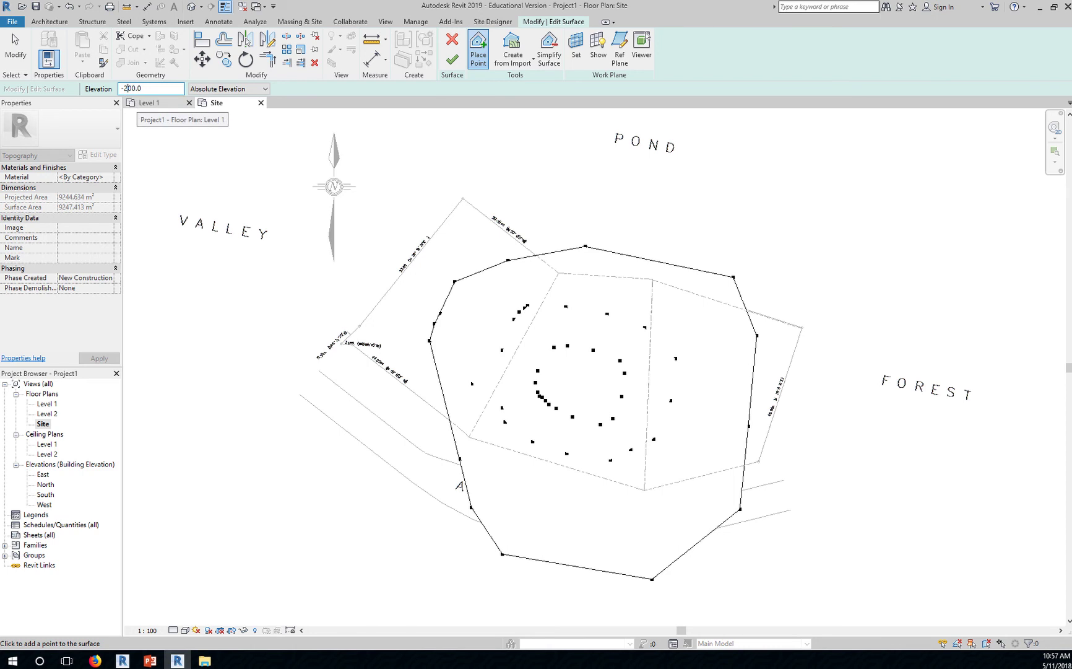
pyautogui.scroll(-1, 438, 308)
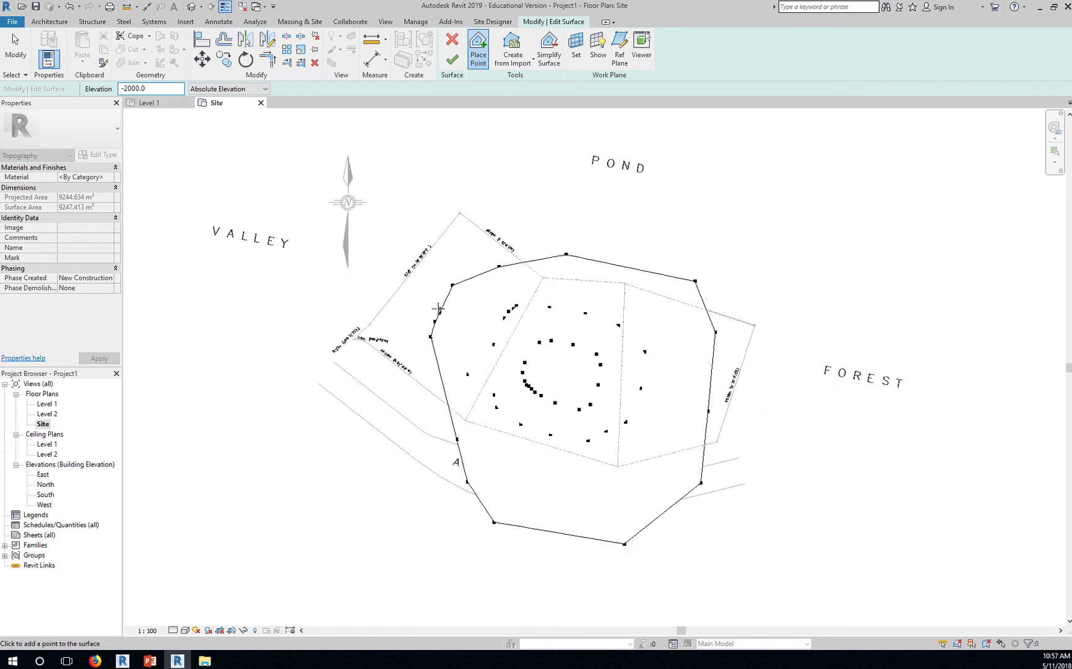
pyautogui.scroll(-2, 439, 308)
pyautogui.click(414, 256)
pyautogui.click(372, 316)
pyautogui.click(375, 386)
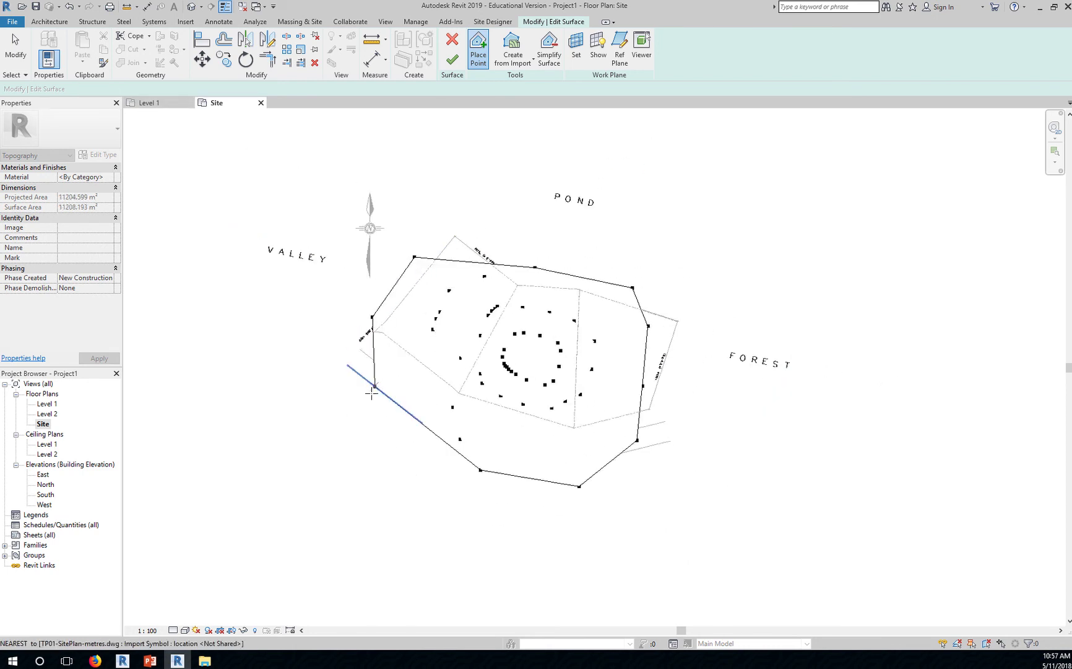
pyautogui.click(366, 426)
pyautogui.click(435, 492)
pyautogui.click(630, 522)
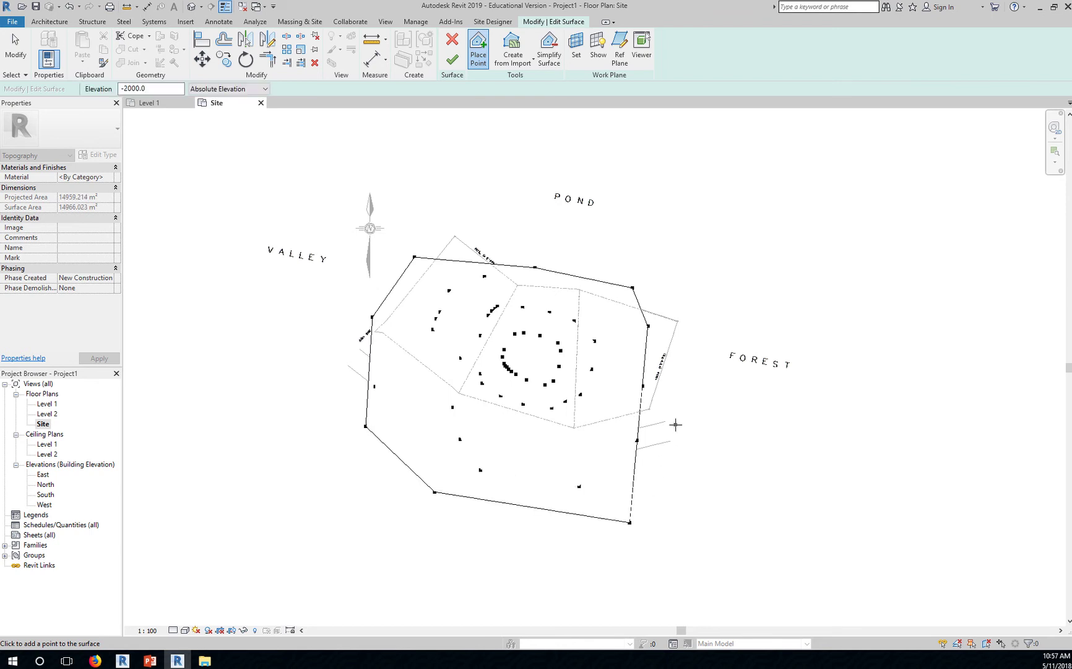
pyautogui.click(675, 424)
pyautogui.click(682, 362)
pyautogui.click(683, 297)
pyautogui.click(609, 262)
pyautogui.click(543, 249)
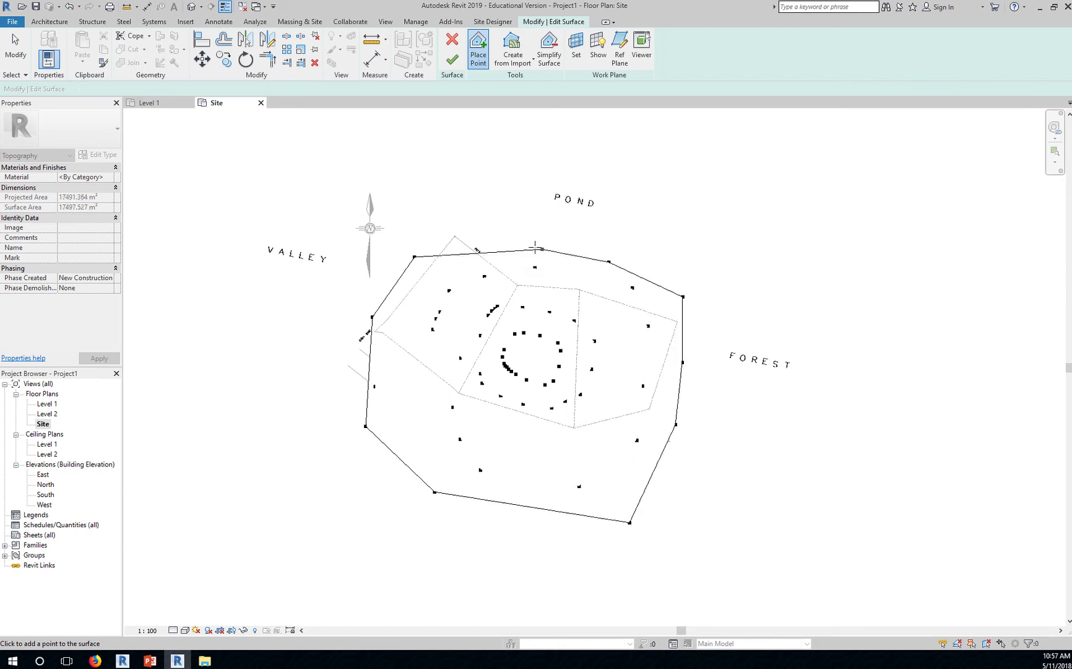
pyautogui.click(503, 236)
pyautogui.click(457, 231)
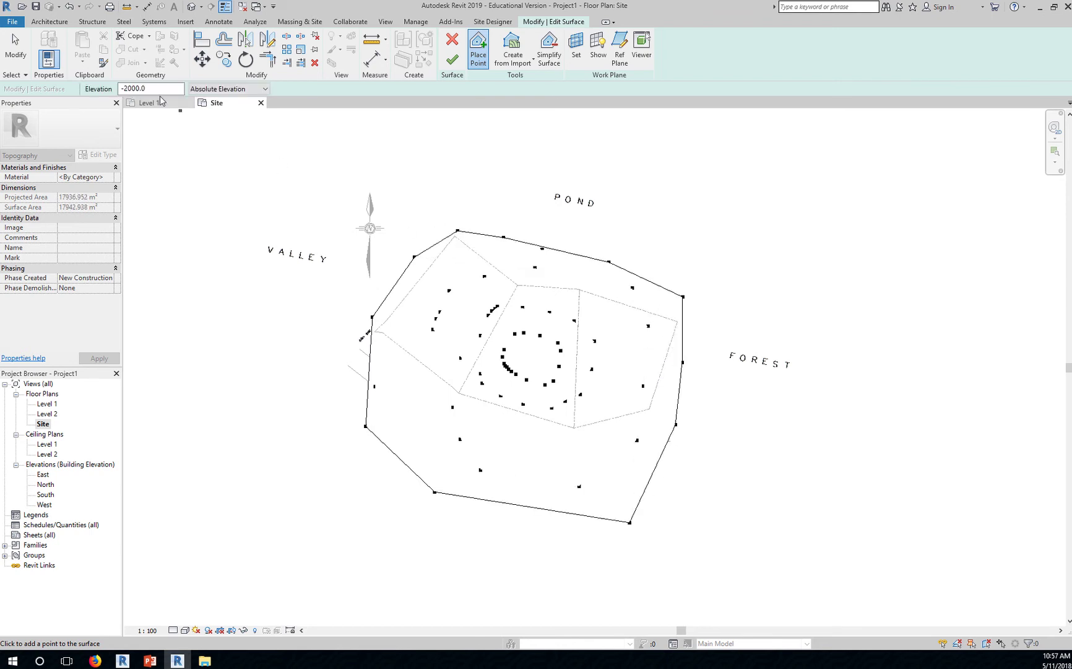
# - Place an outermost ring of points at elevation -2500, reaching past the Valley and Forest labels, and finish the toposurface
pyautogui.moveTo(133, 89); pyautogui.dragTo(129, 89)
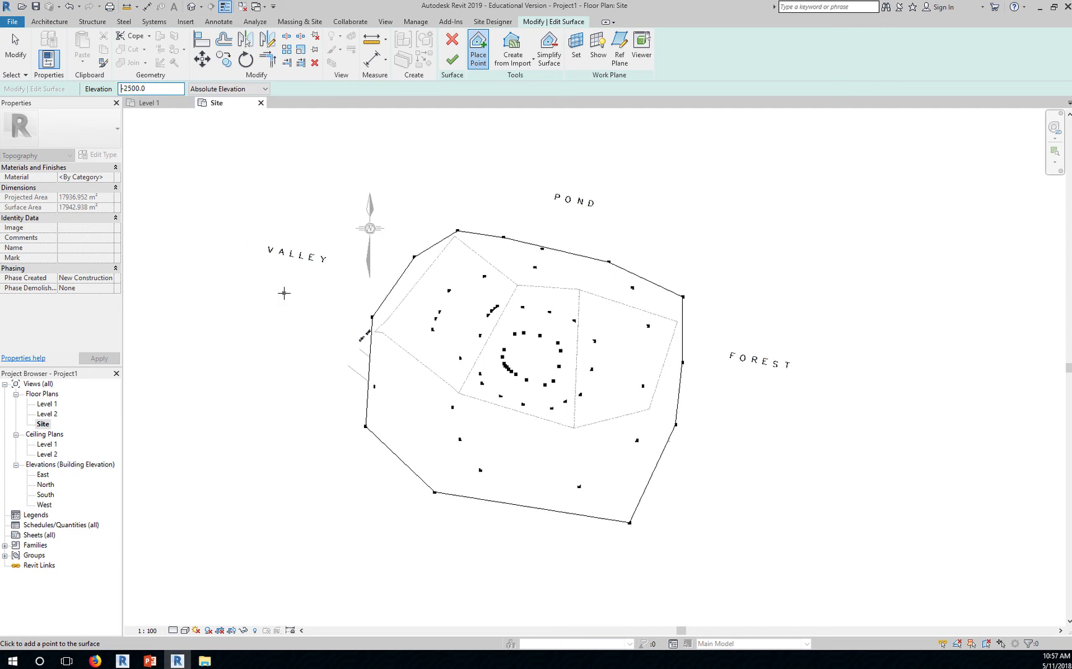
pyautogui.click(261, 292)
pyautogui.click(277, 450)
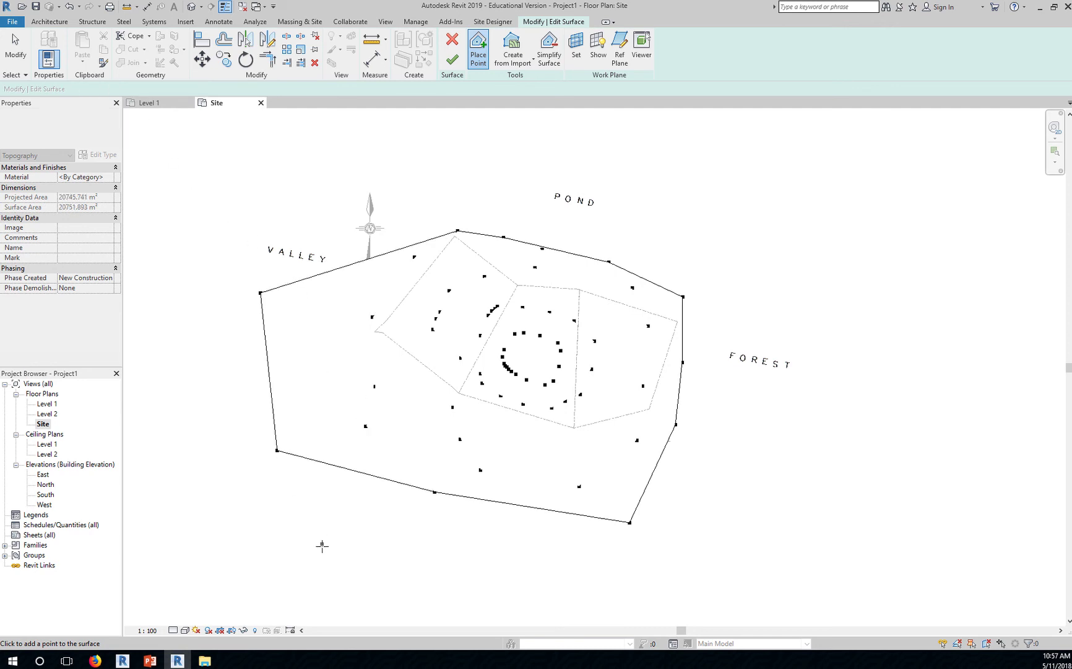
pyautogui.click(320, 551)
pyautogui.click(593, 598)
pyautogui.click(736, 557)
pyautogui.click(806, 423)
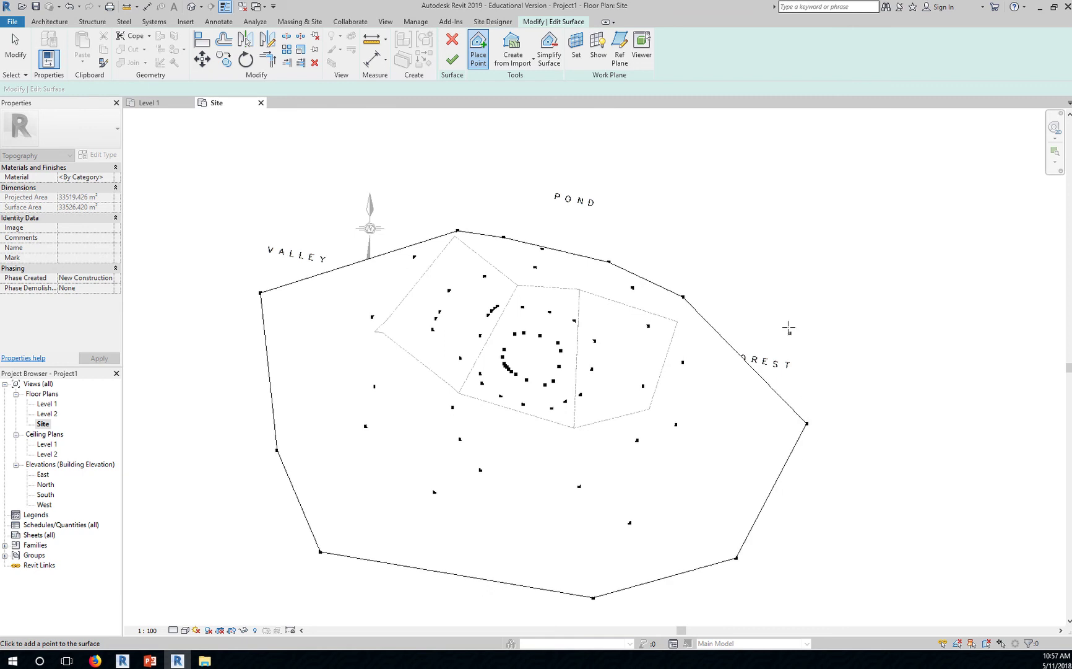
pyautogui.click(788, 324)
pyautogui.click(655, 235)
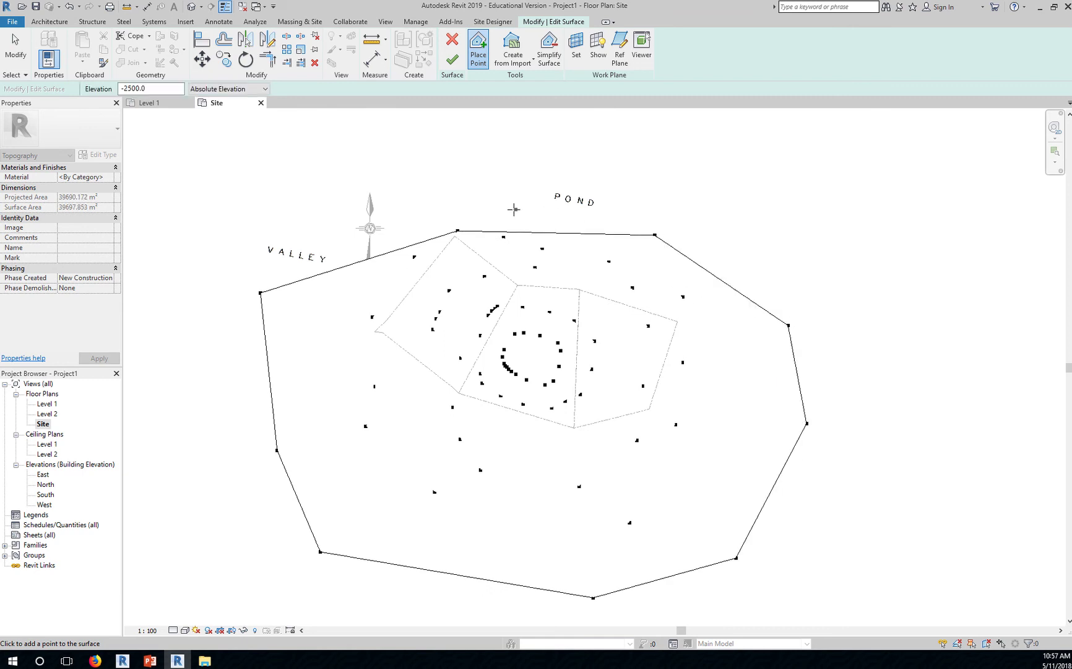
pyautogui.click(508, 209)
pyautogui.click(461, 183)
pyautogui.click(398, 164)
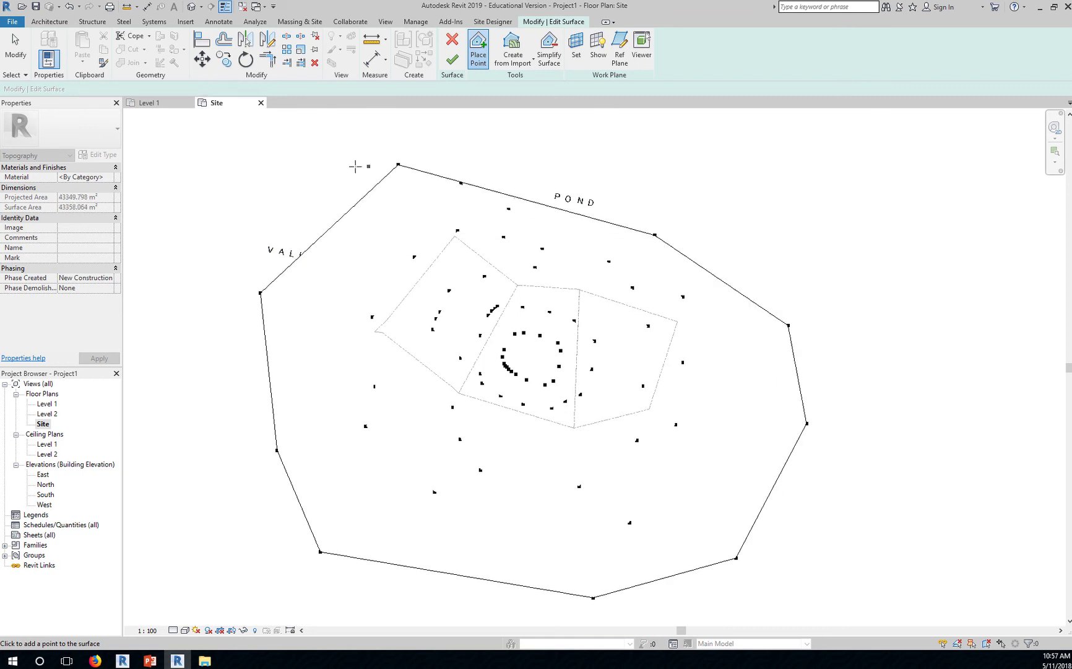
pyautogui.click(289, 169)
pyautogui.click(250, 210)
pyautogui.click(280, 315)
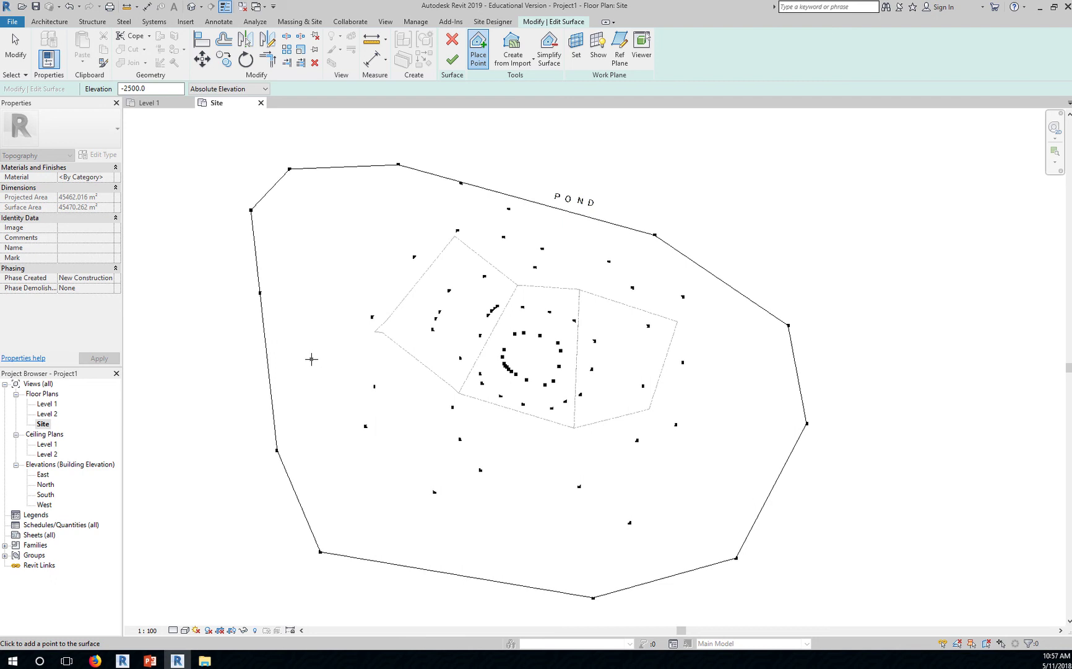
pyautogui.click(456, 64)
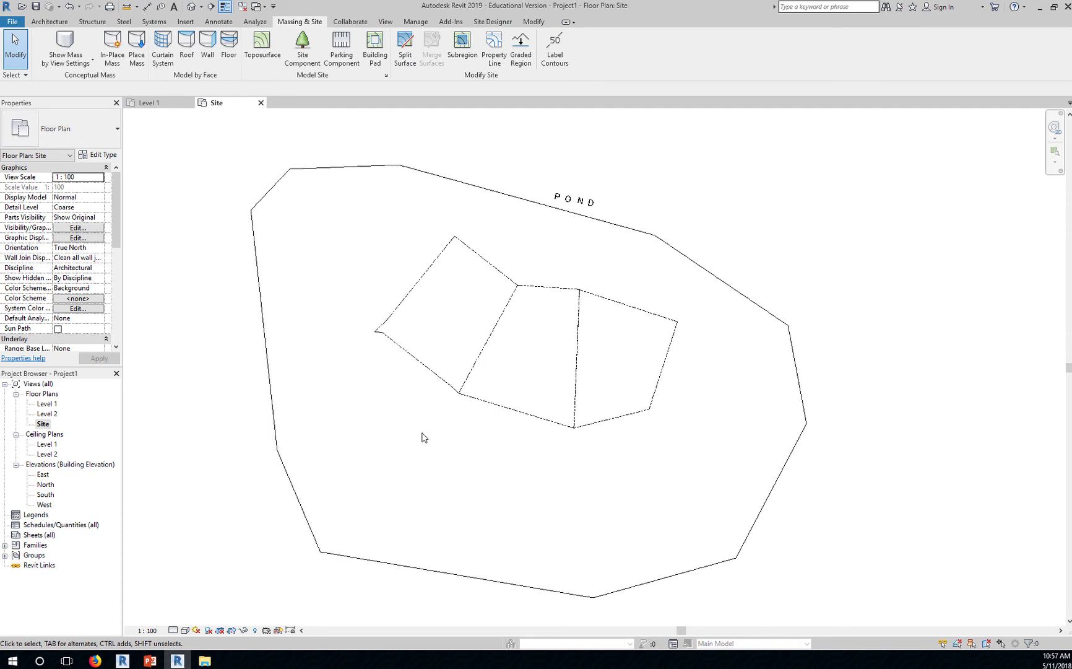
# - Set the site's contour line interval to 200 mm in the site settings
pyautogui.click(386, 76)
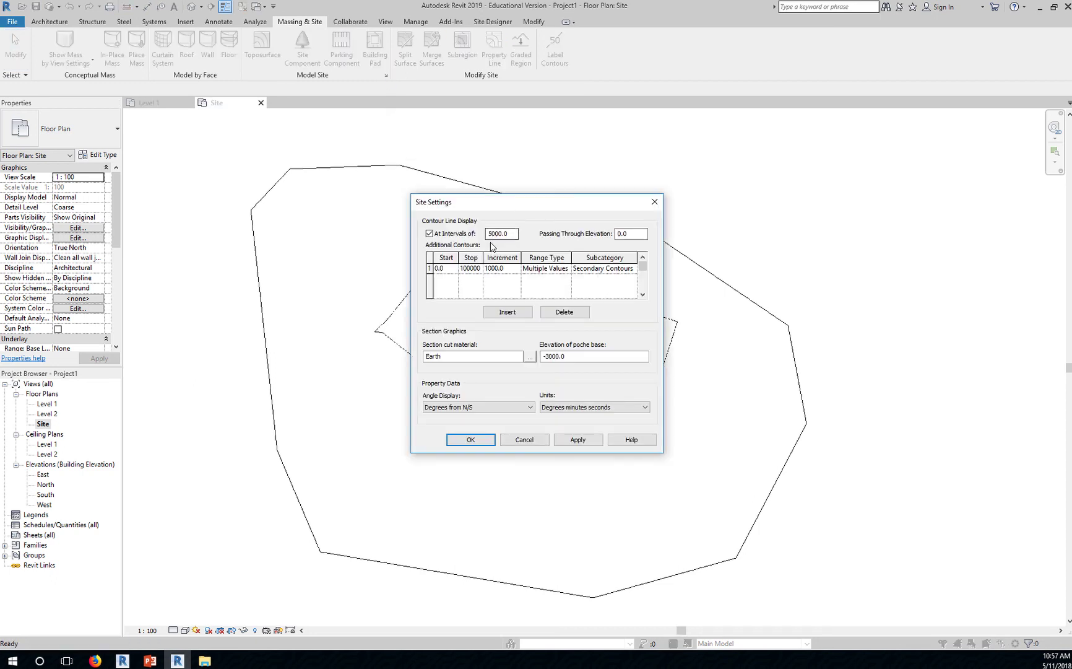
pyautogui.moveTo(507, 203); pyautogui.dragTo(781, 155)
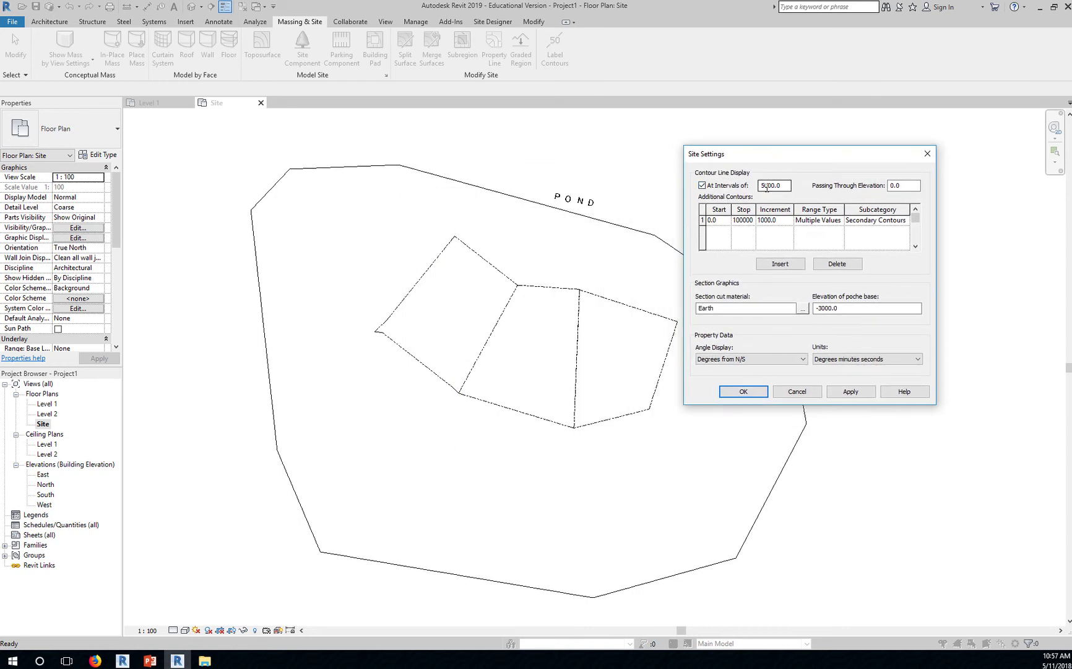
pyautogui.moveTo(768, 185); pyautogui.dragTo(756, 187)
pyautogui.write('2')
pyautogui.click(833, 394)
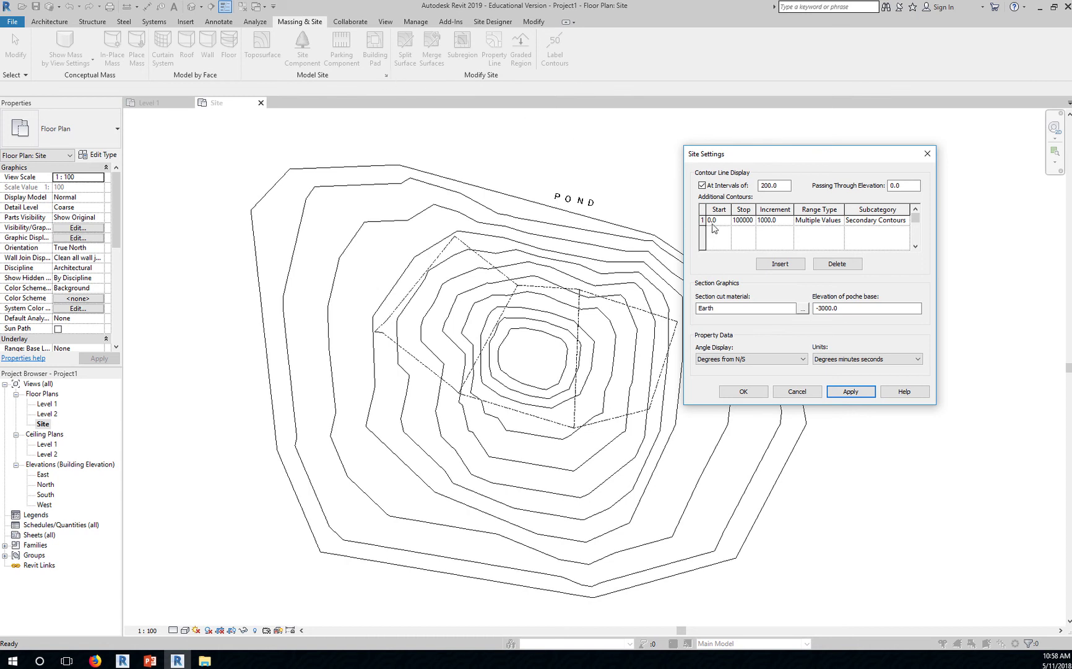
pyautogui.click(743, 391)
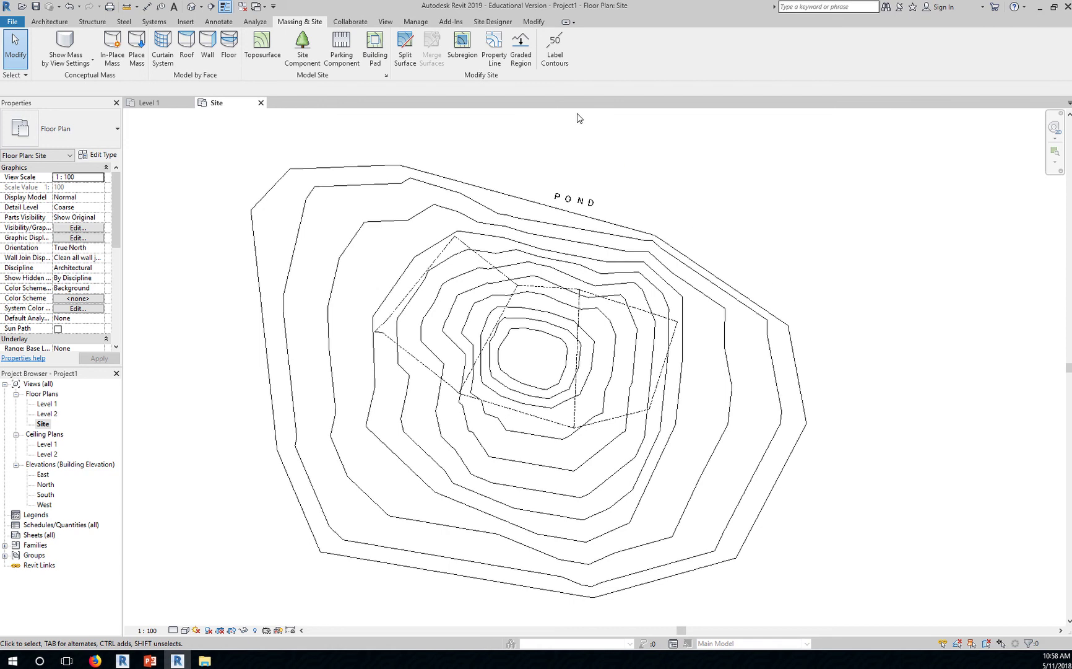
# - Label the contours along a straight line from the centre of the innermost contour to just beyond the surface's southwest edge
pyautogui.click(552, 53)
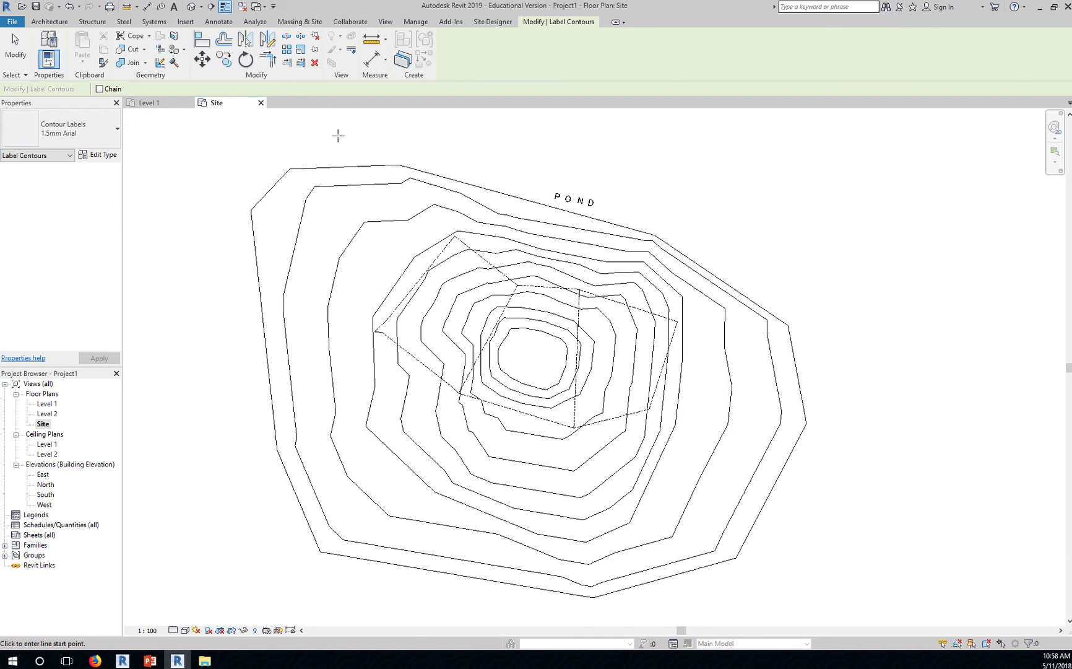
pyautogui.click(532, 360)
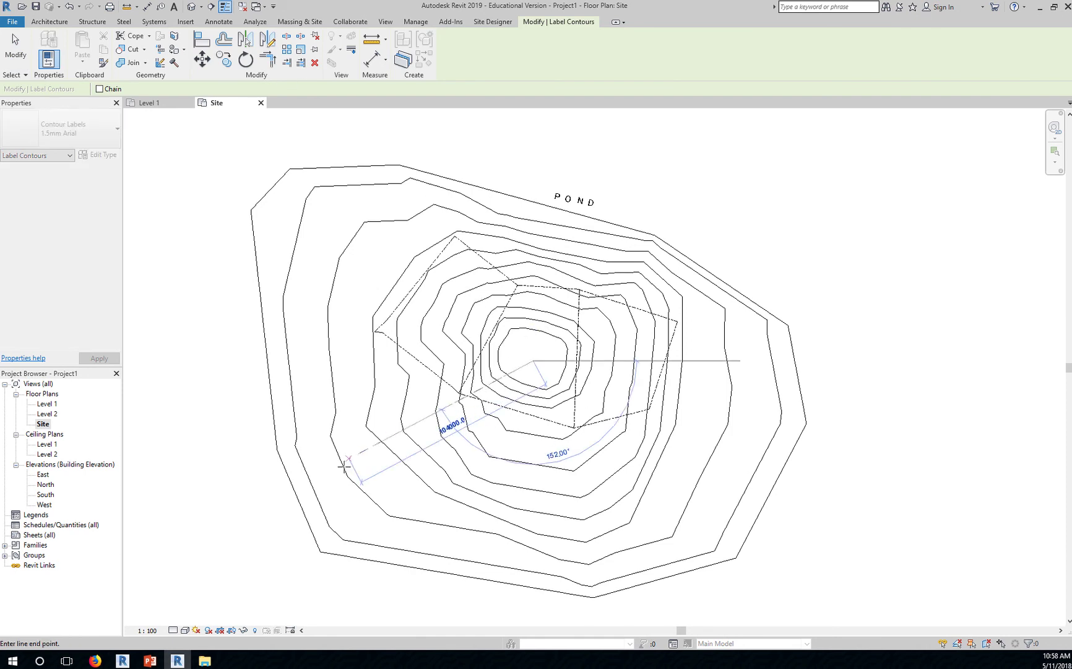
pyautogui.click(294, 515)
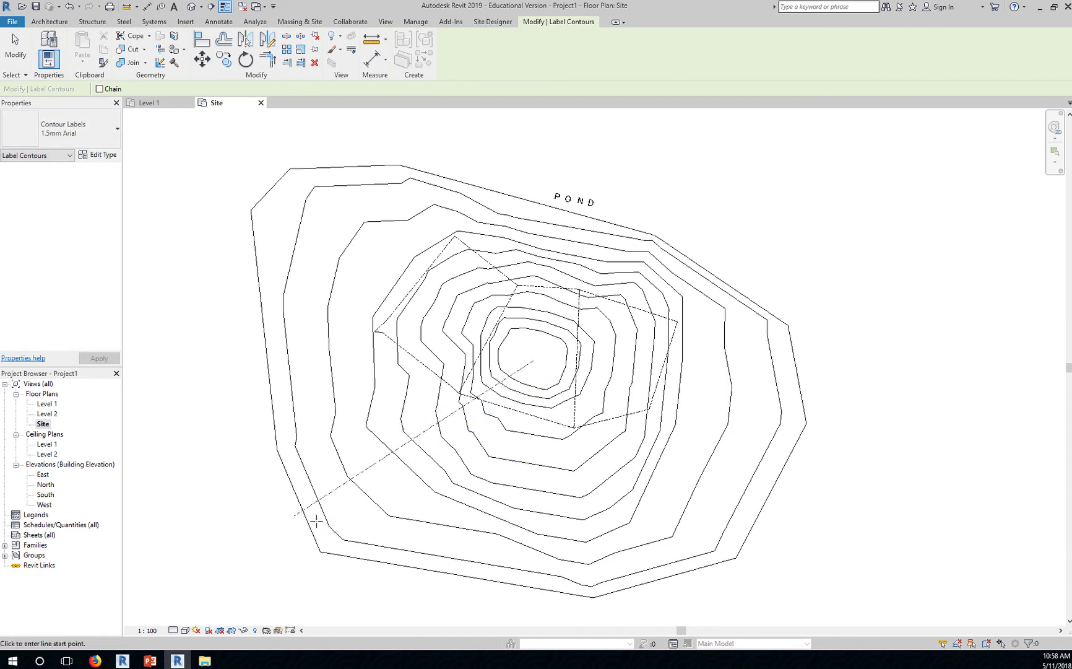
# - Examine the elevation labels where the label line crosses the outer contours, and end contour labelling
pyautogui.scroll(6, 312, 515)
pyautogui.scroll(3, 305, 480)
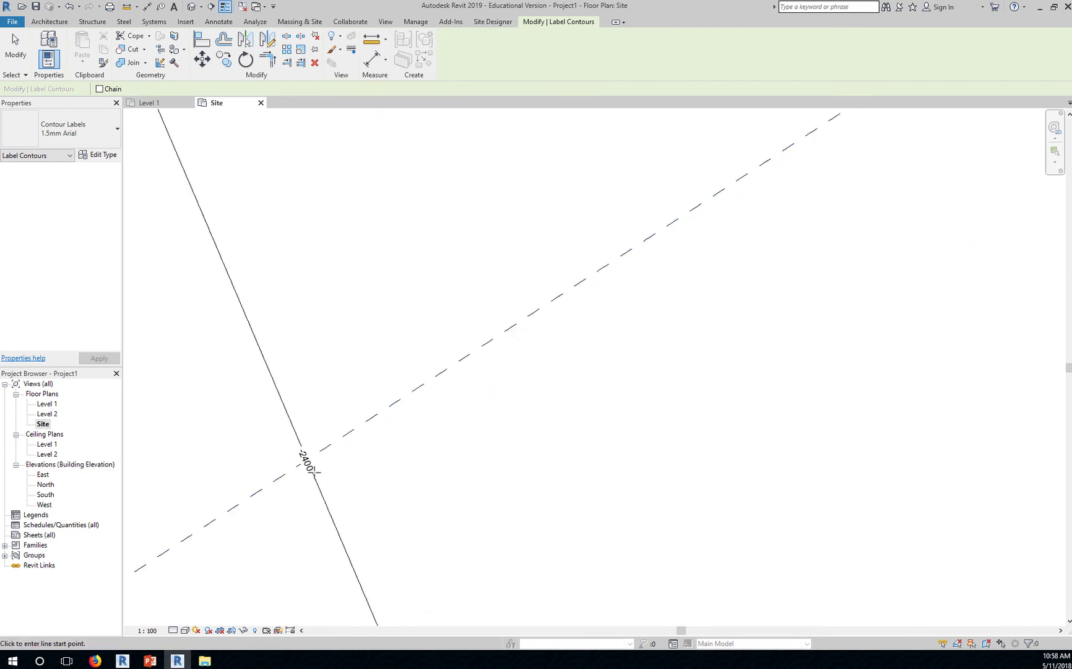
pyautogui.scroll(-3, 607, 449)
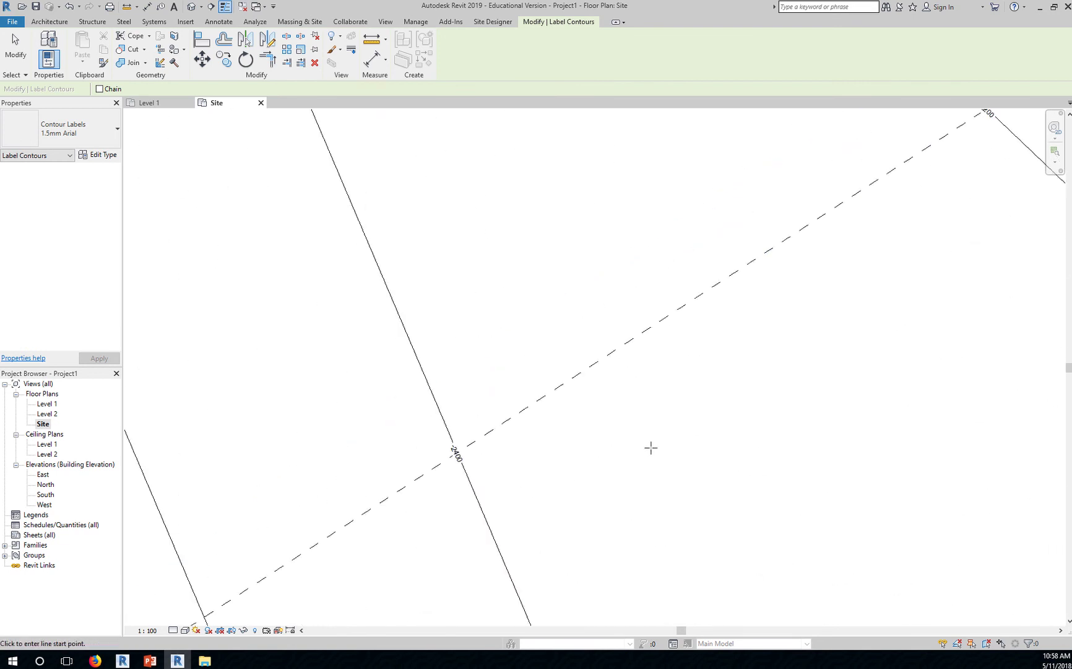
pyautogui.moveTo(783, 371); pyautogui.dragTo(550, 471, button='middle')
pyautogui.scroll(1, 550, 471)
pyautogui.scroll(3, 710, 216)
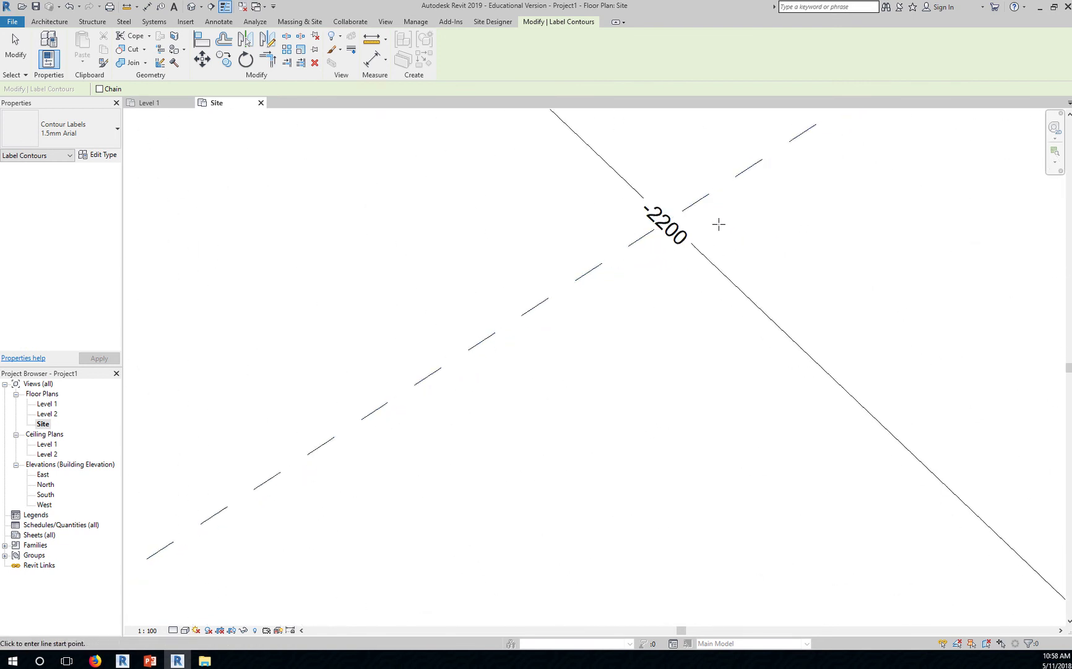
pyautogui.scroll(-3, 702, 273)
pyautogui.scroll(-5, 701, 273)
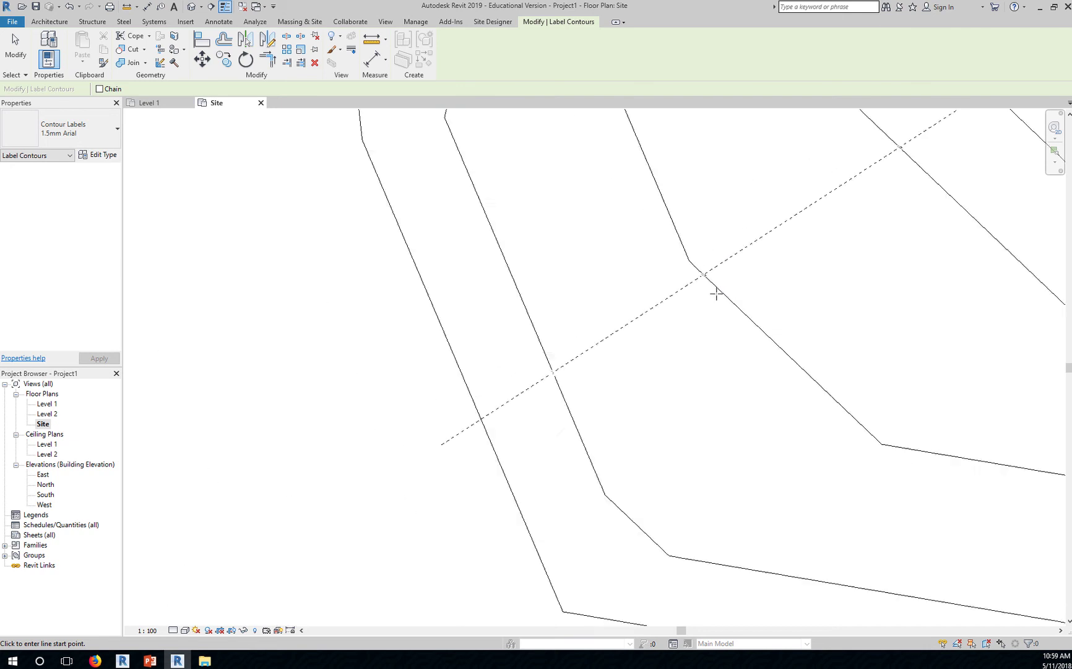
pyautogui.moveTo(765, 315); pyautogui.dragTo(354, 508, button='middle')
pyautogui.click(11, 56)
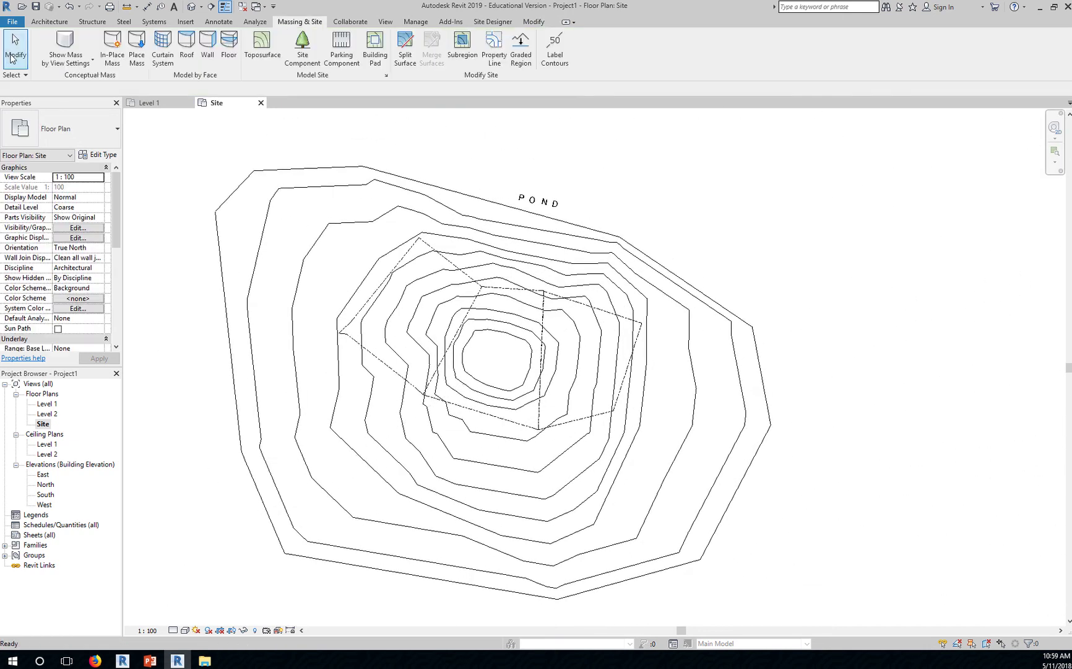
# - Try a contour line interval of 100 mm in the site settings
pyautogui.click(386, 75)
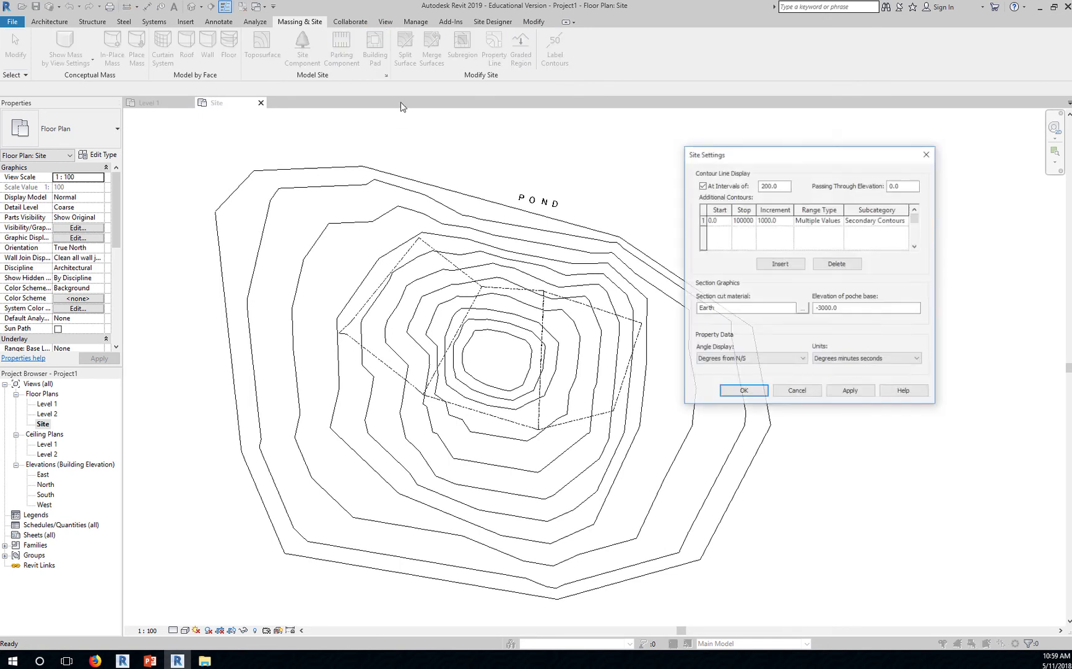
pyautogui.click(778, 186)
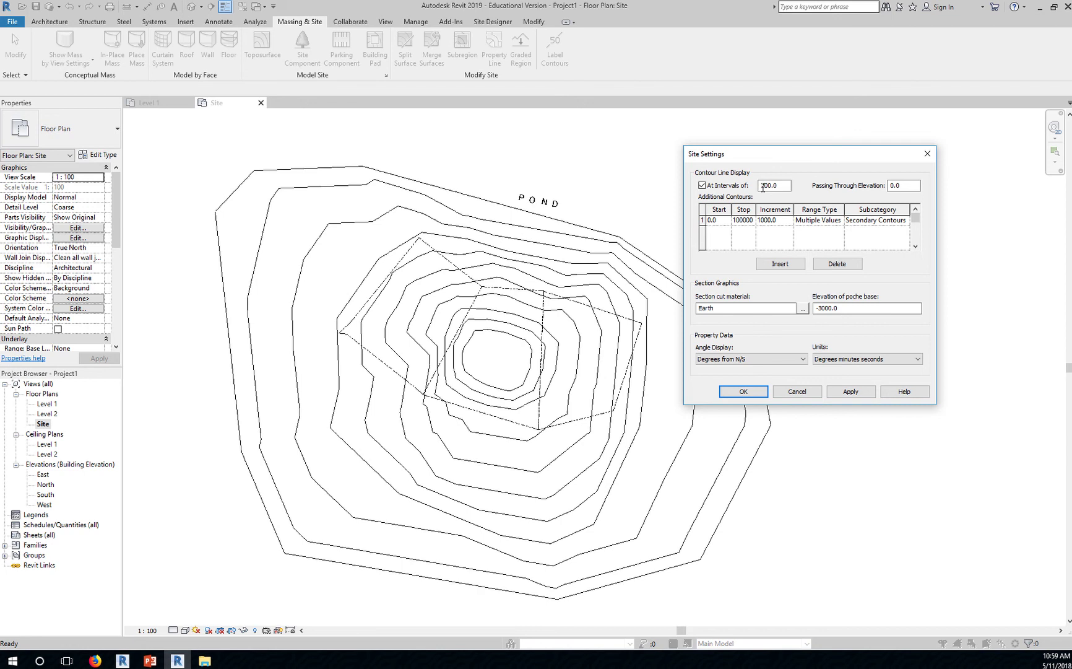
pyautogui.moveTo(763, 186); pyautogui.dragTo(758, 186)
pyautogui.click(855, 392)
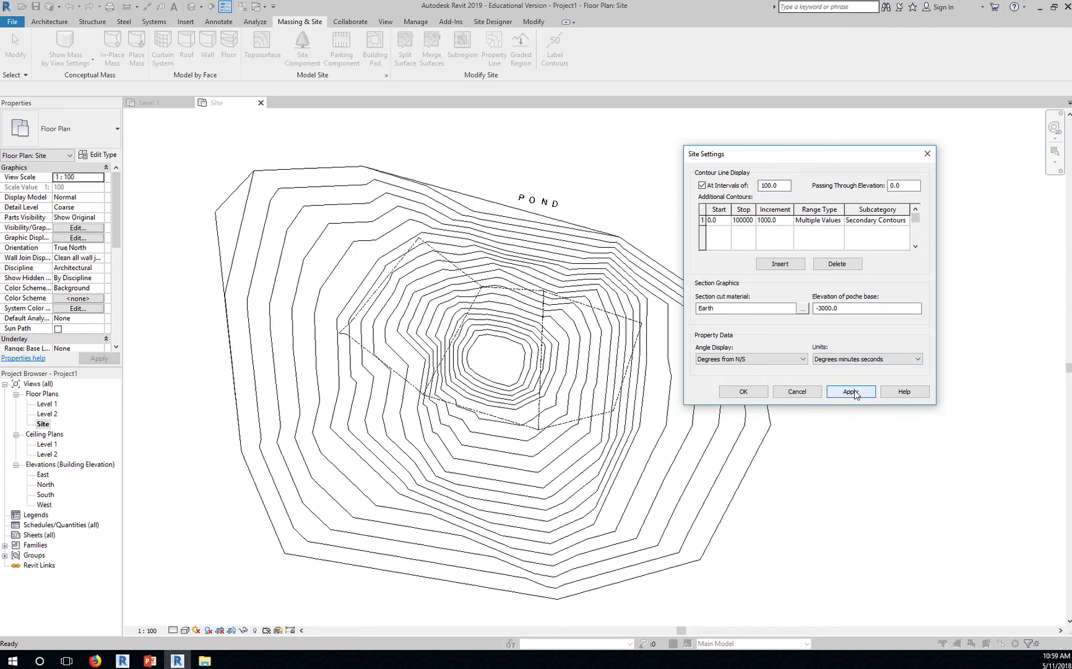
# - Set the contour line interval to 150 mm and accept the site settings
pyautogui.click(766, 184)
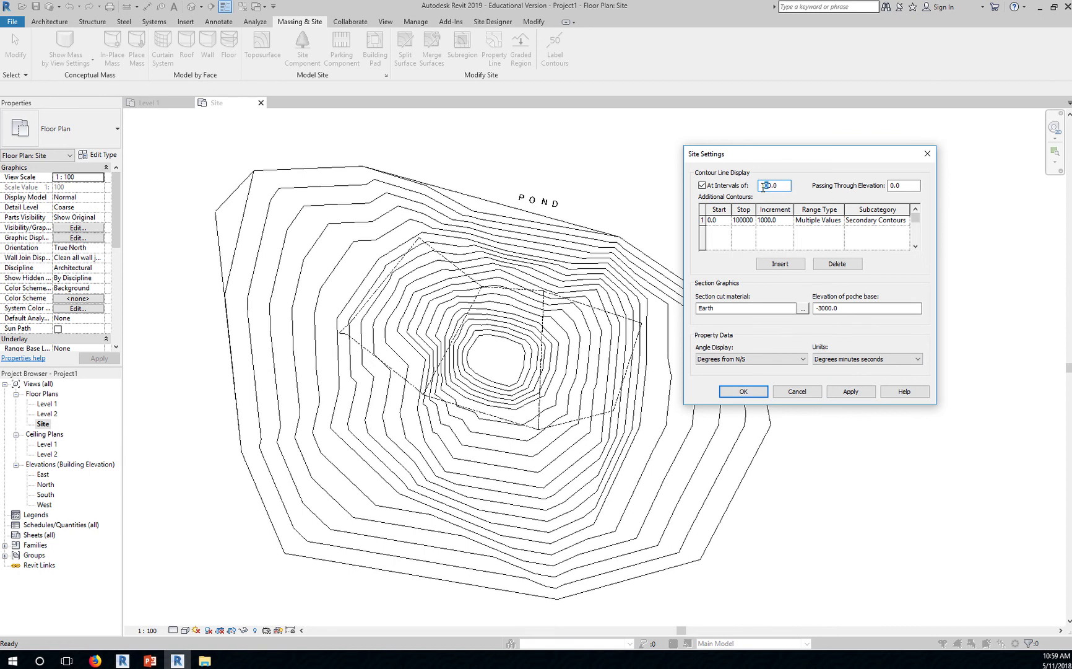
pyautogui.click(851, 393)
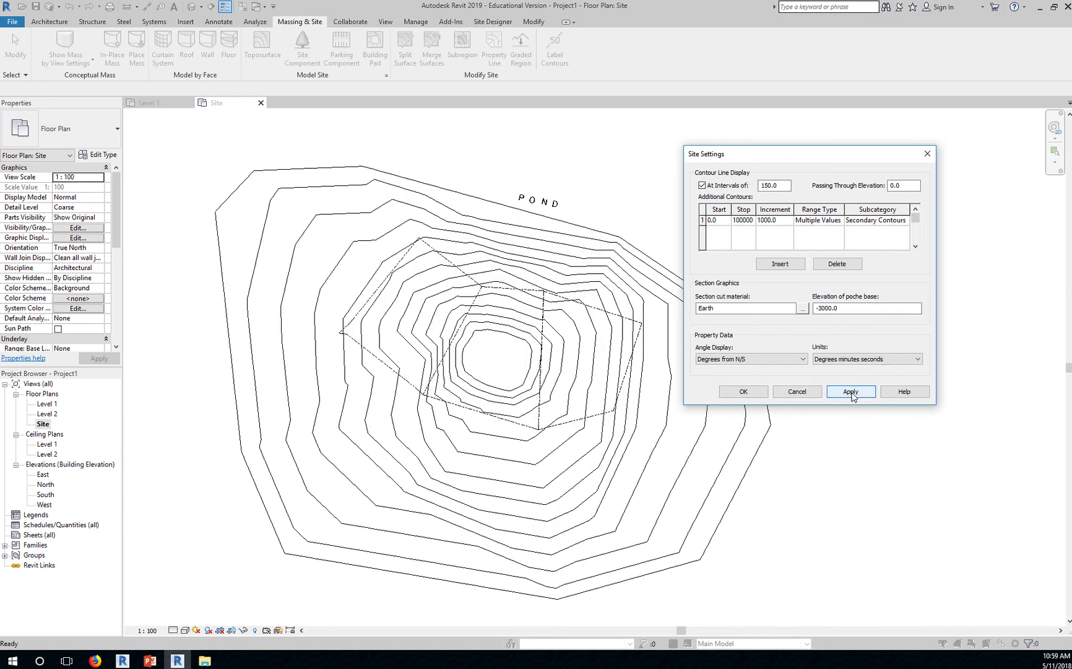
pyautogui.click(743, 391)
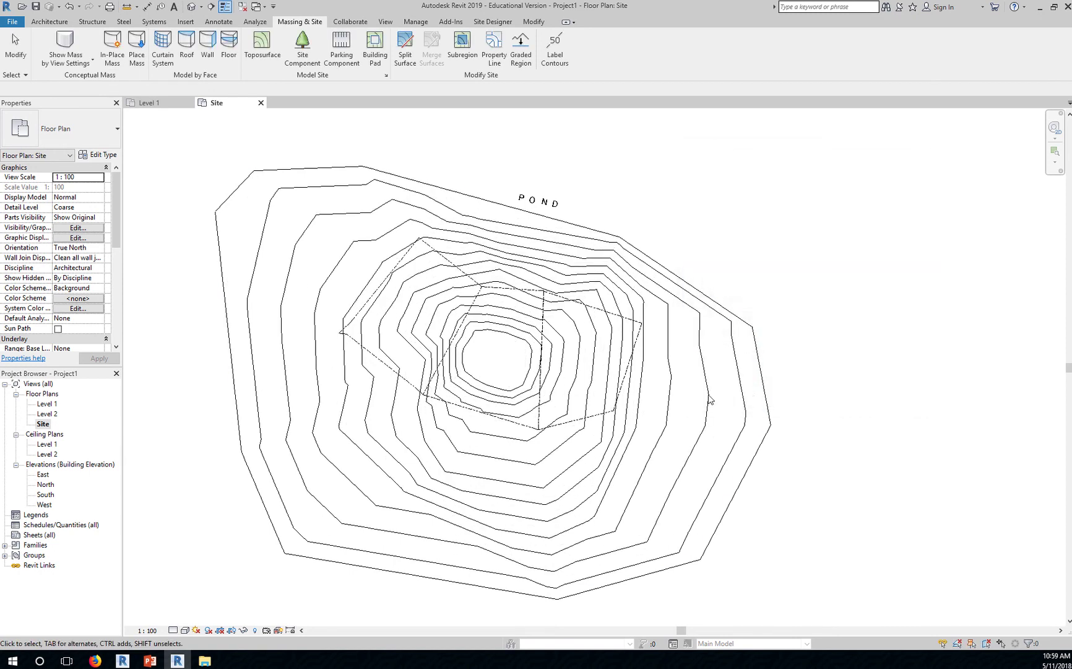
# - Check the elevation labels on the contours along the label line in lot B
pyautogui.scroll(5, 434, 446)
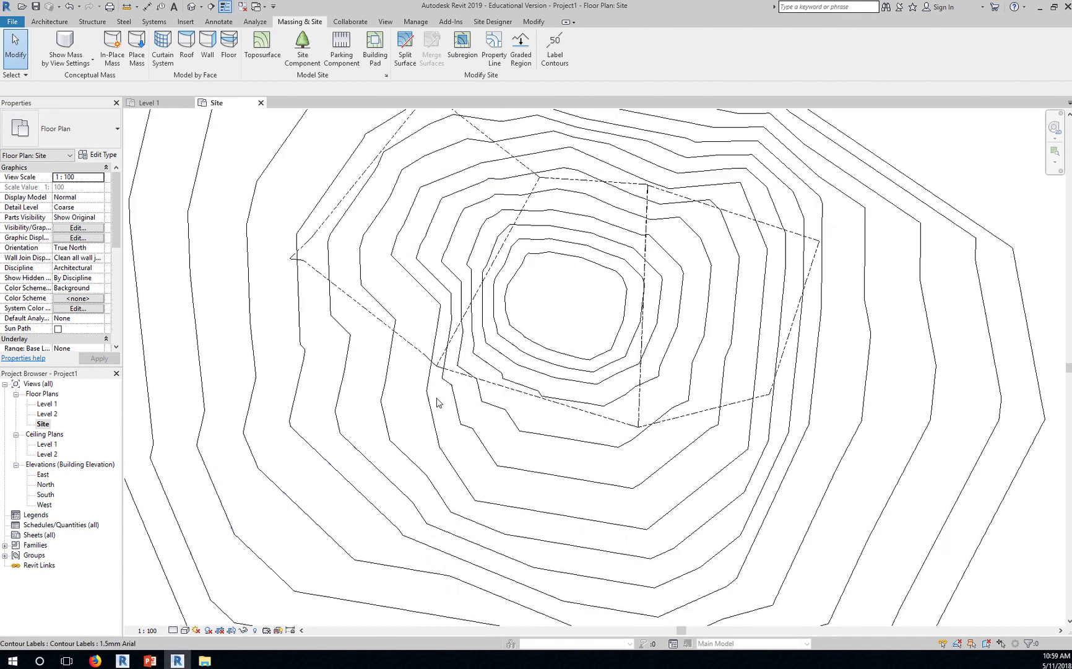
pyautogui.scroll(2, 545, 407)
pyautogui.scroll(4, 531, 304)
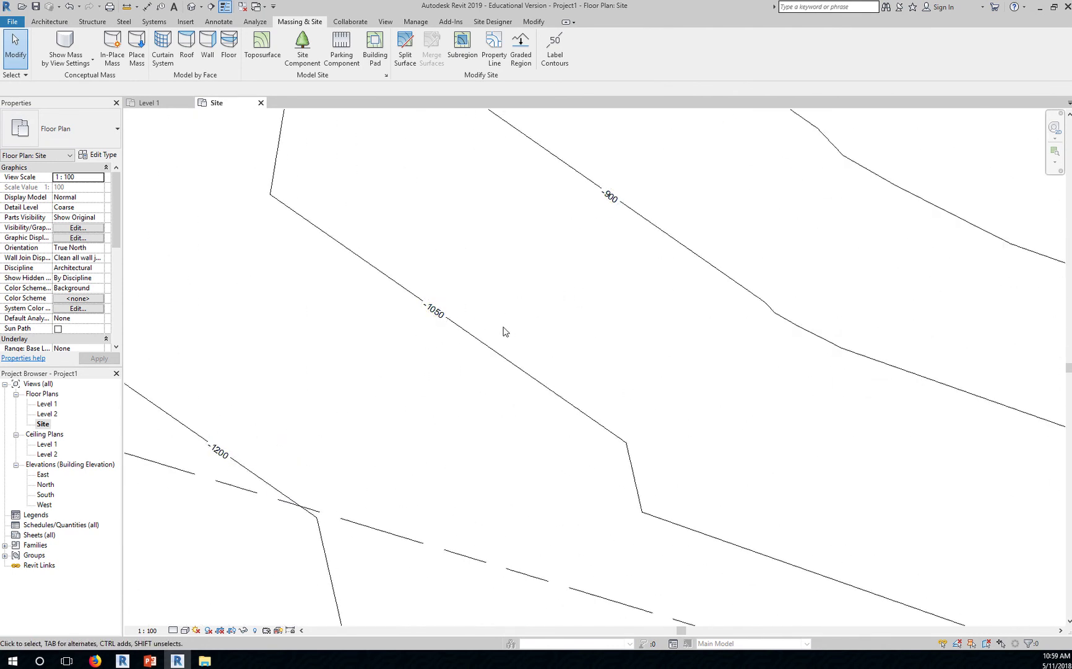
pyautogui.moveTo(606, 297); pyautogui.dragTo(419, 497, button='middle')
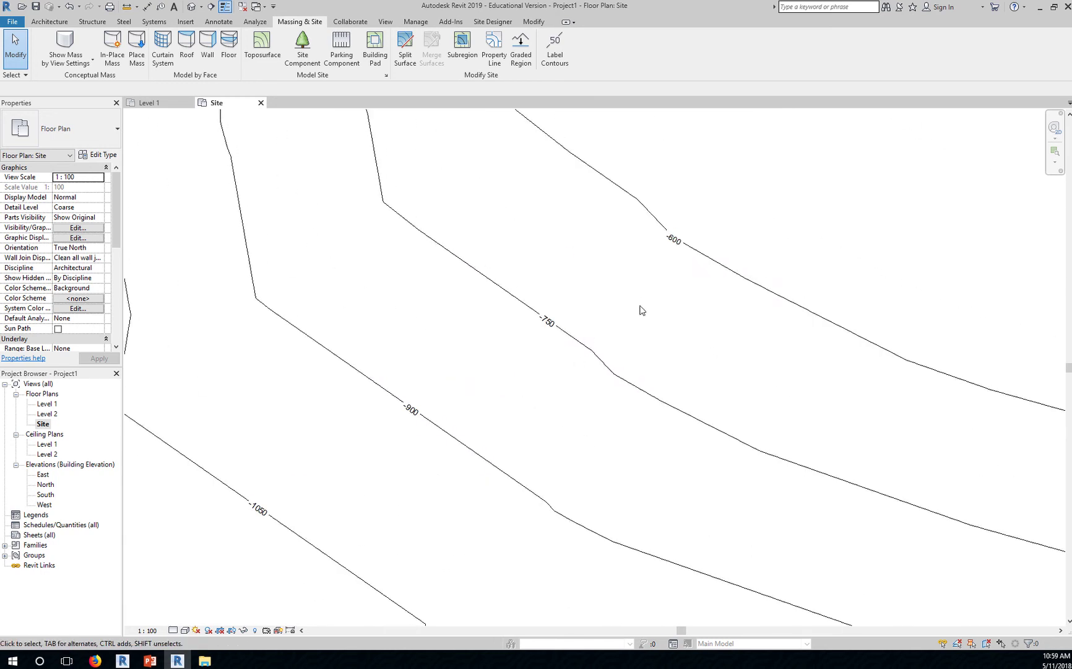
pyautogui.scroll(-5, 689, 291)
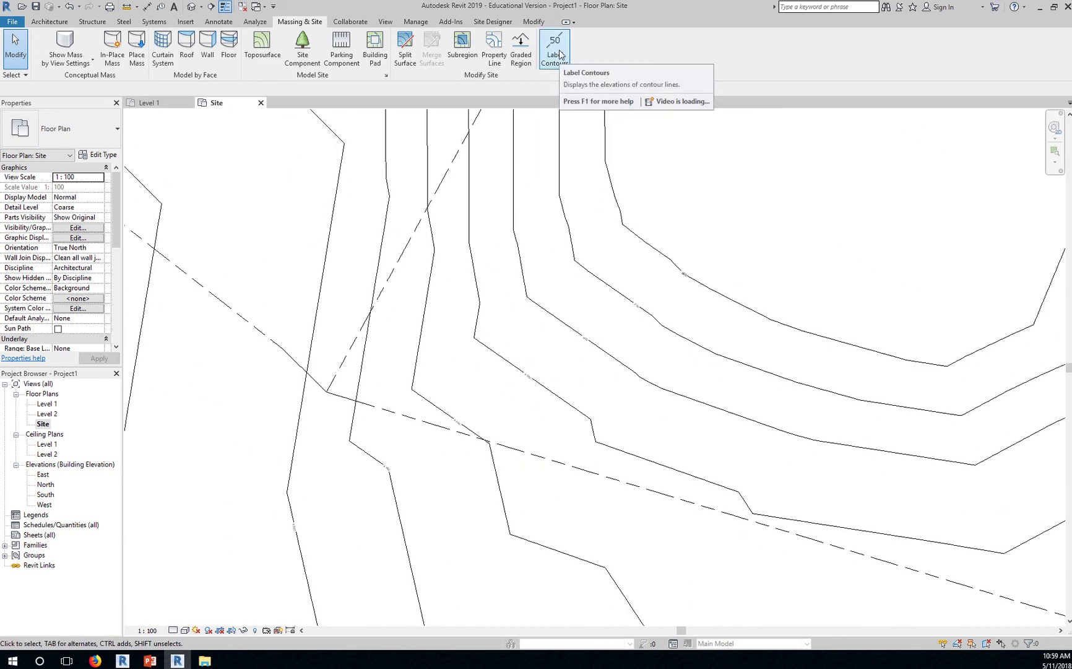
# - Start labelling contours and duplicate the 1.5mm Arial contour label type as 3mm Arial
pyautogui.scroll(-2, 671, 264)
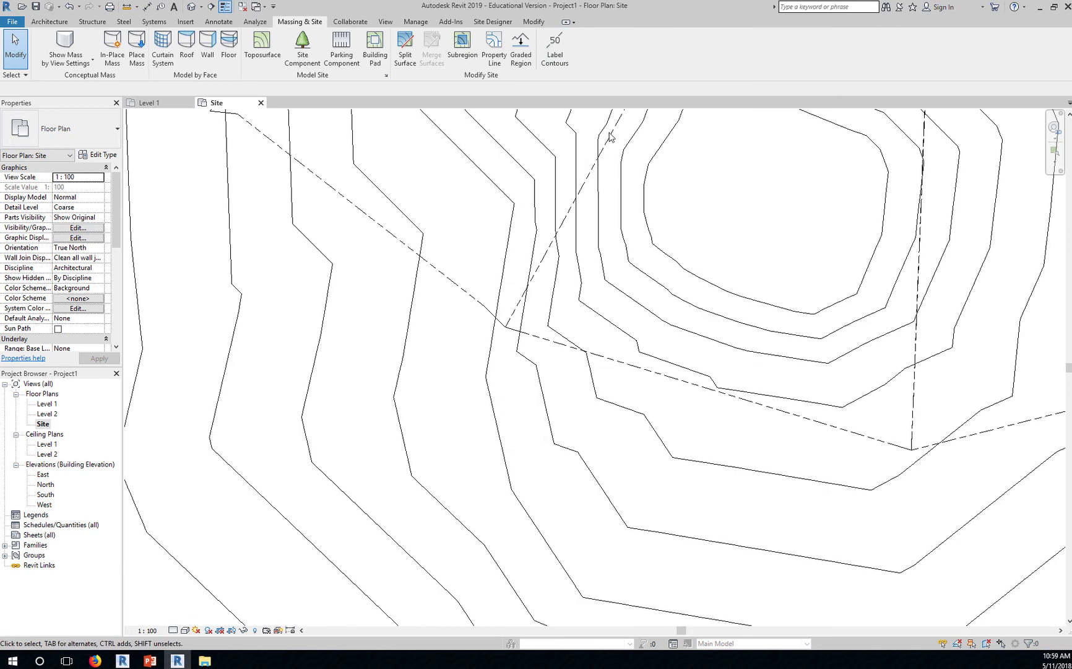
pyautogui.click(561, 56)
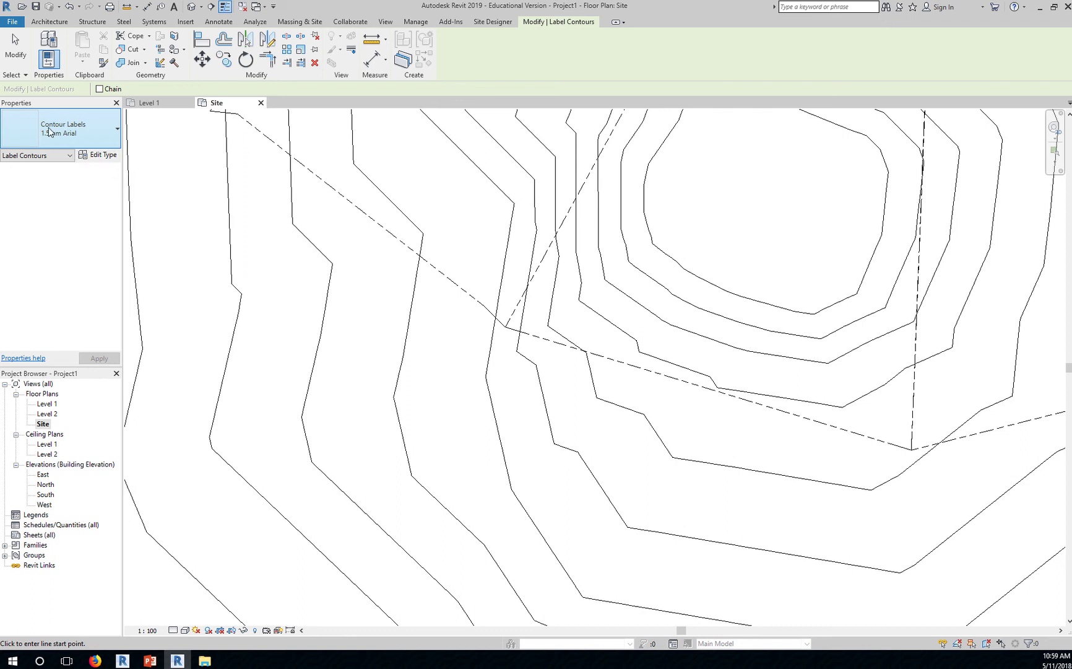
pyautogui.click(103, 158)
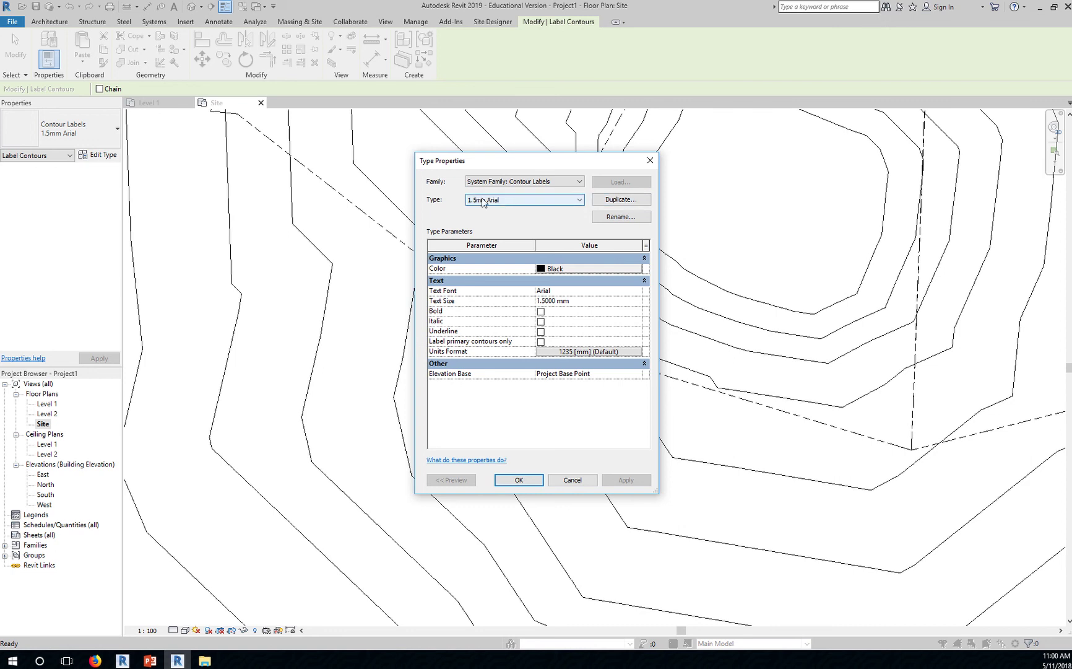
pyautogui.click(621, 198)
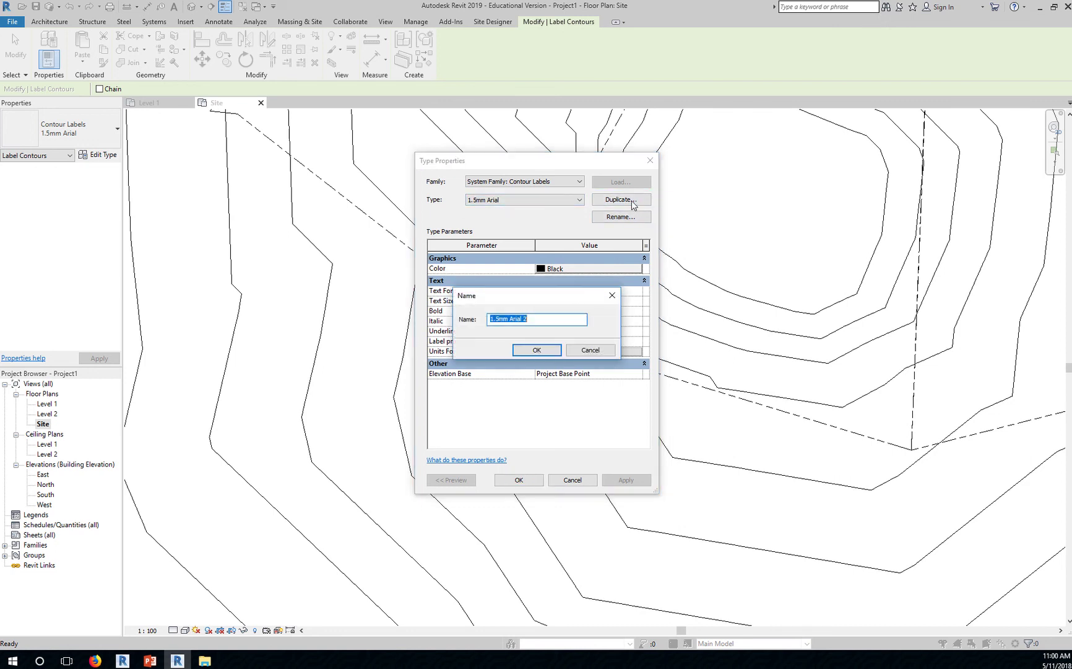
pyautogui.click(499, 320)
pyautogui.write('3')
pyautogui.click(554, 349)
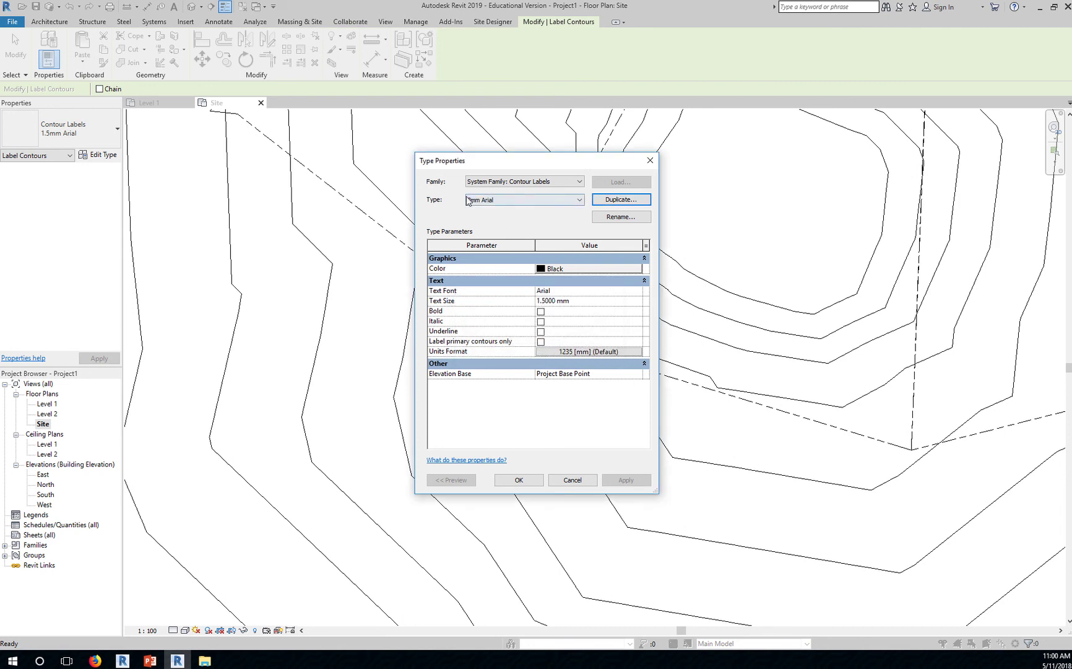
# - Set the text size of the 3mm Arial contour label type to 3 mm and accept the type properties
pyautogui.click(549, 302)
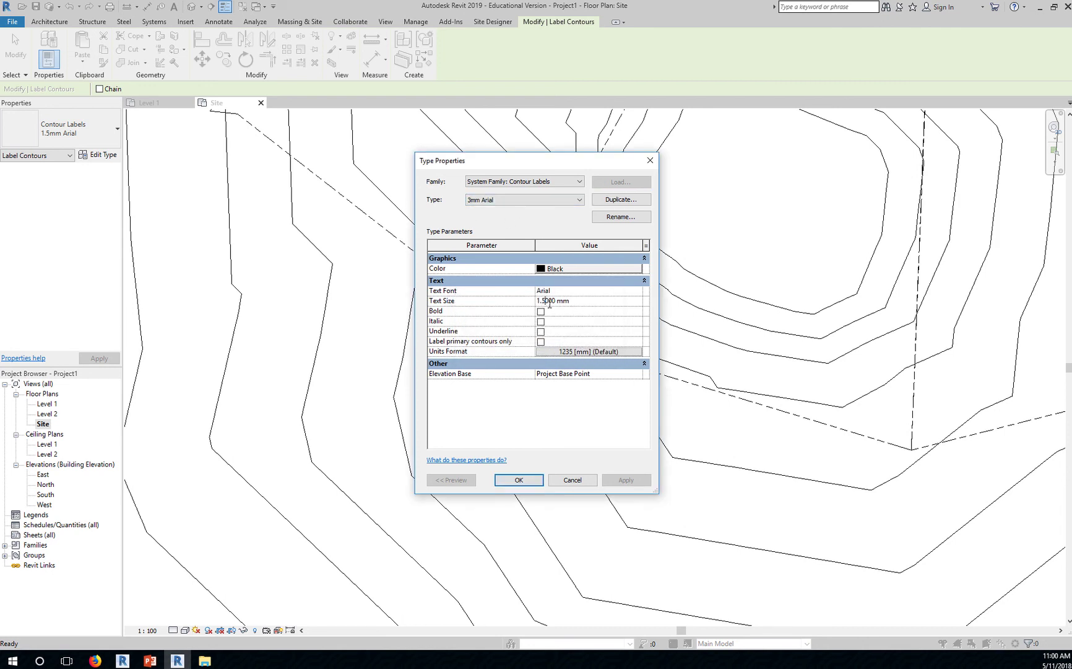
pyautogui.moveTo(546, 301); pyautogui.dragTo(536, 302)
pyautogui.write('3')
pyautogui.click(521, 479)
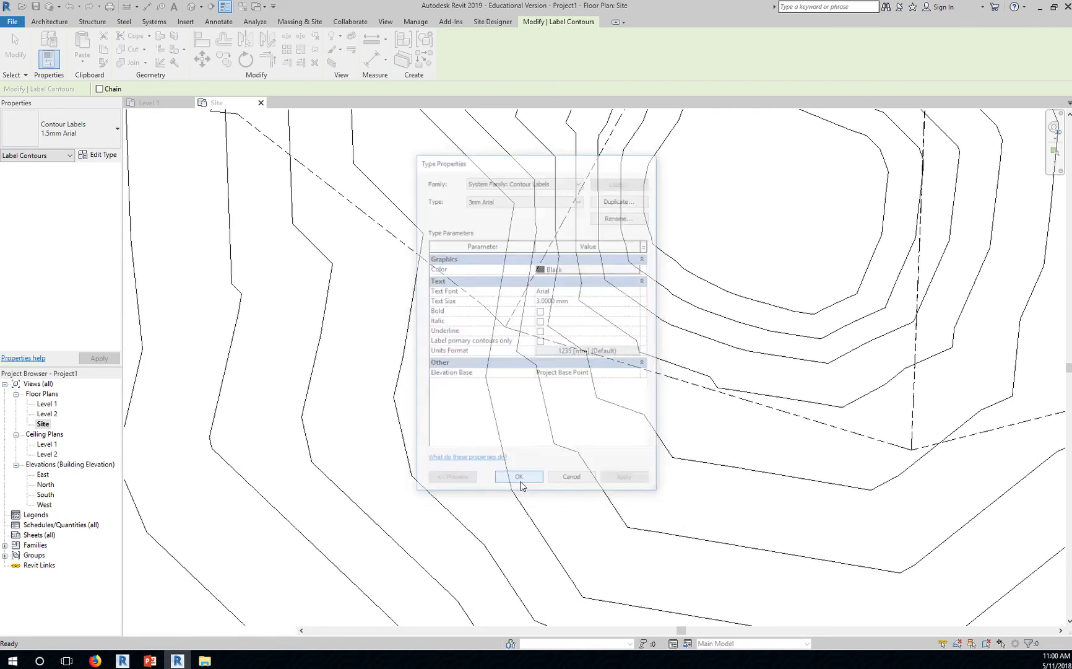
# - Draw a 3mm Arial contour label line from inside the innermost contour southwest past the outermost contour, check its labels, and end contour labelling
pyautogui.scroll(-4, 525, 424)
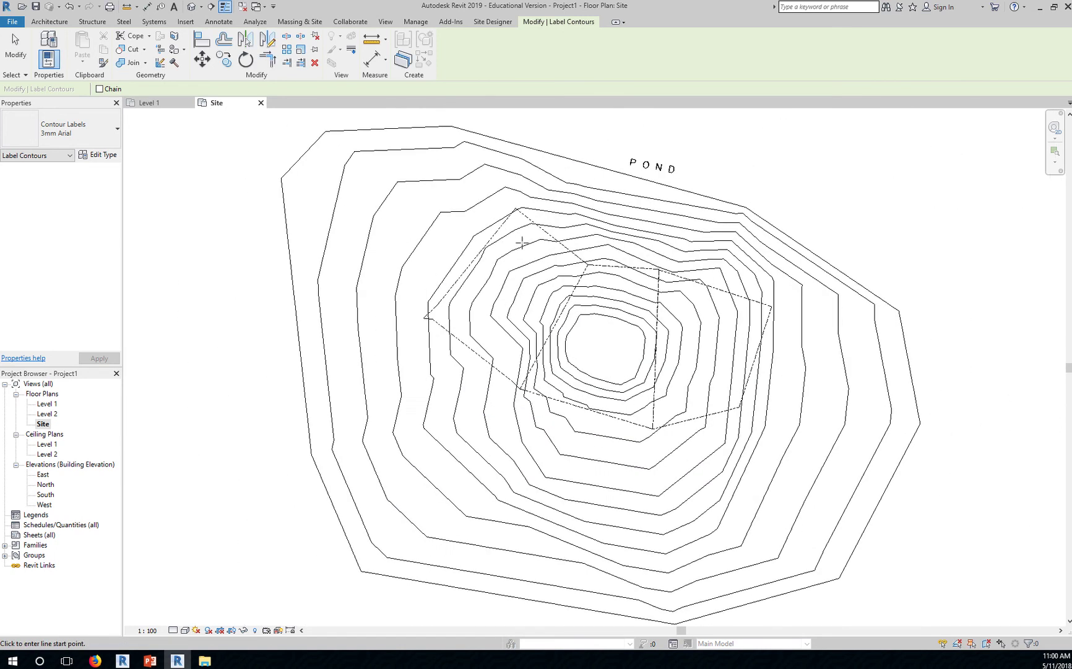
pyautogui.click(589, 354)
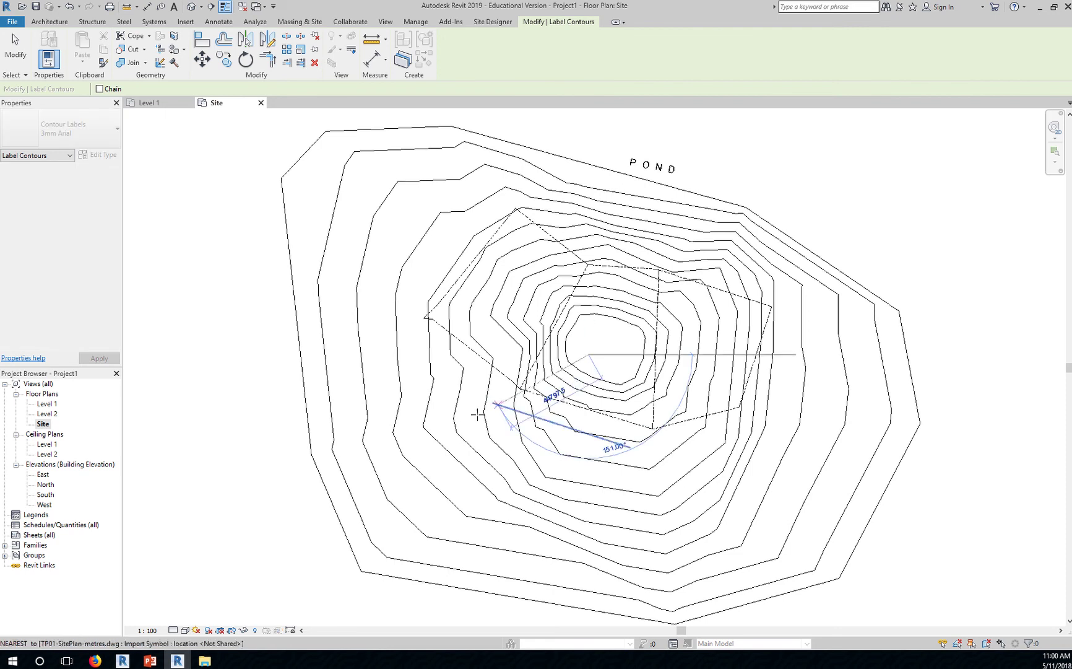
pyautogui.click(317, 491)
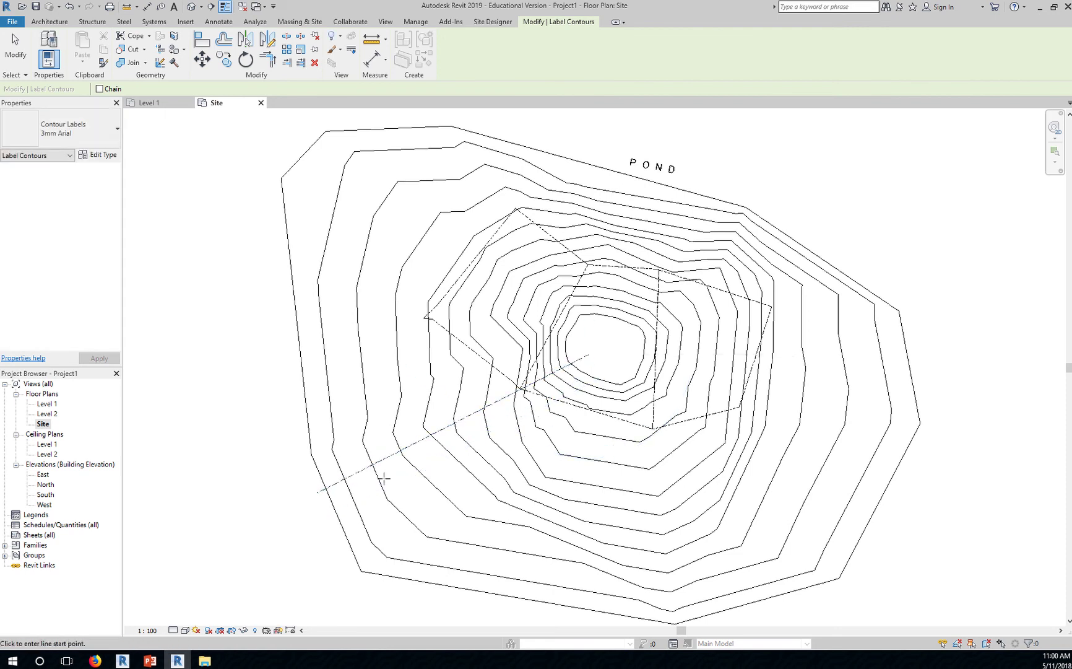
pyautogui.scroll(5, 383, 476)
pyautogui.scroll(2, 582, 313)
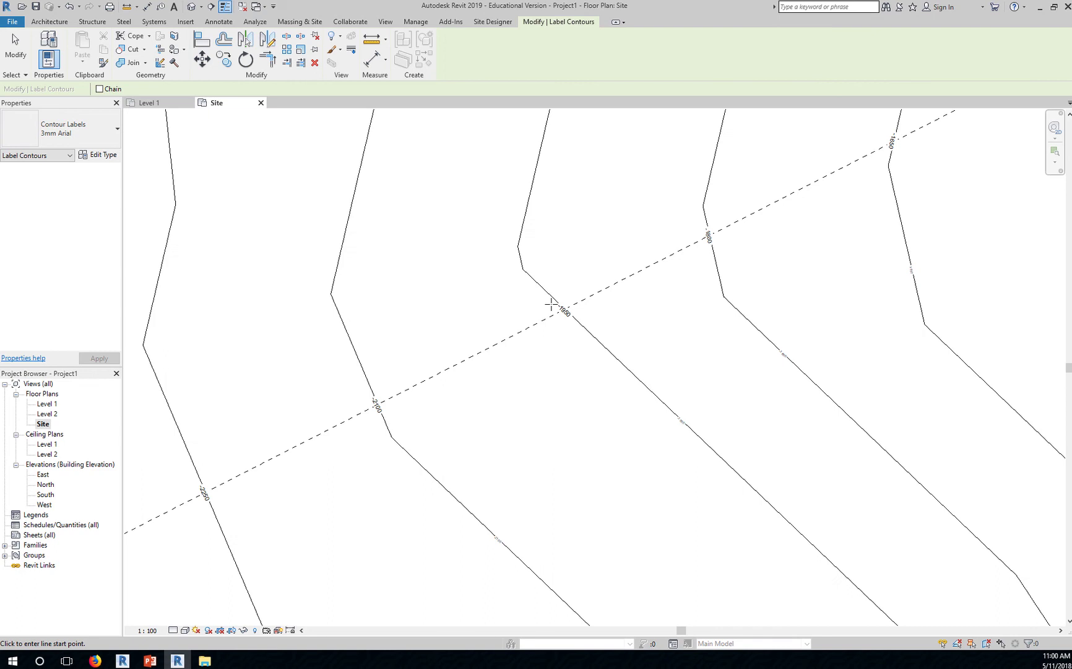
pyautogui.scroll(2, 565, 314)
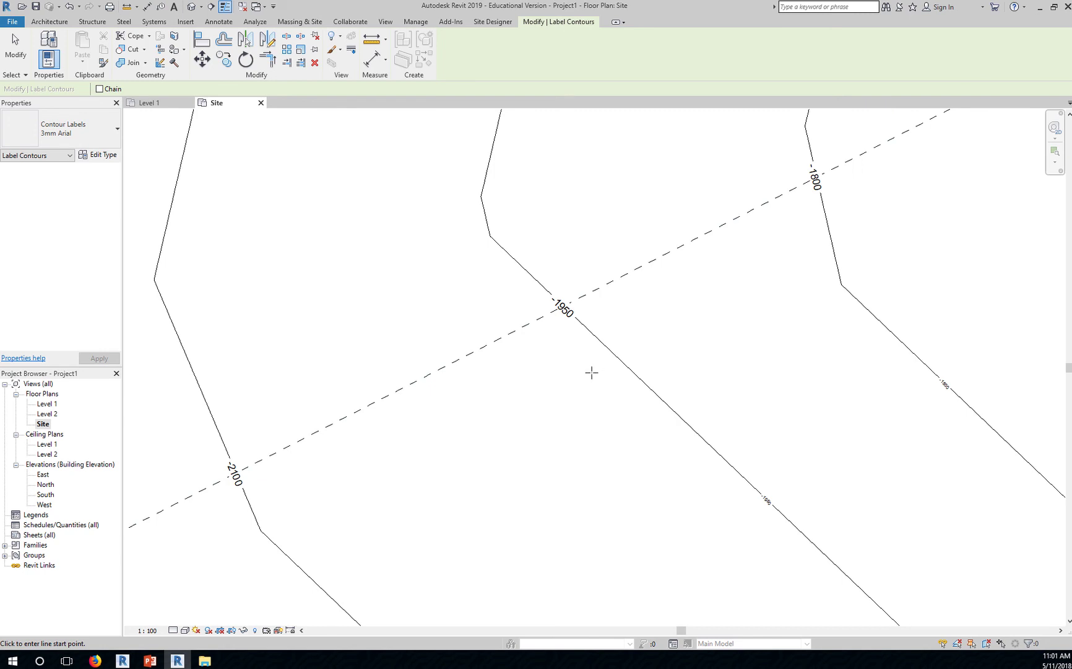
pyautogui.press('Escape')
pyautogui.press('Escape')
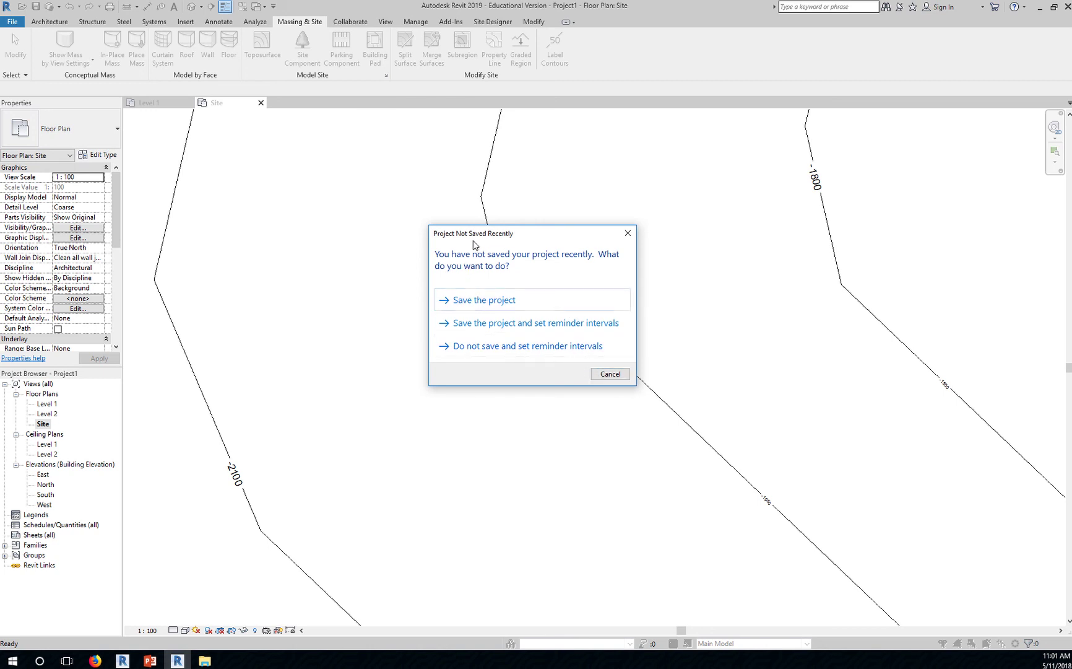
# - Choose to save the project and name the file Rn_OrientationFri.rvt in the ram folder
pyautogui.click(470, 304)
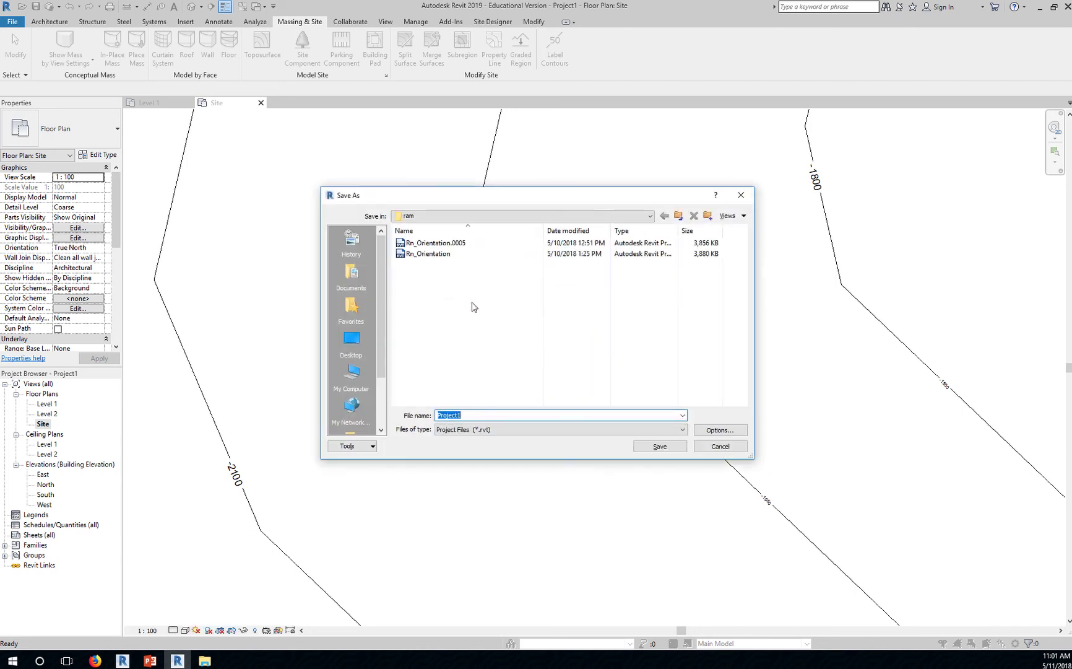
pyautogui.click(431, 254)
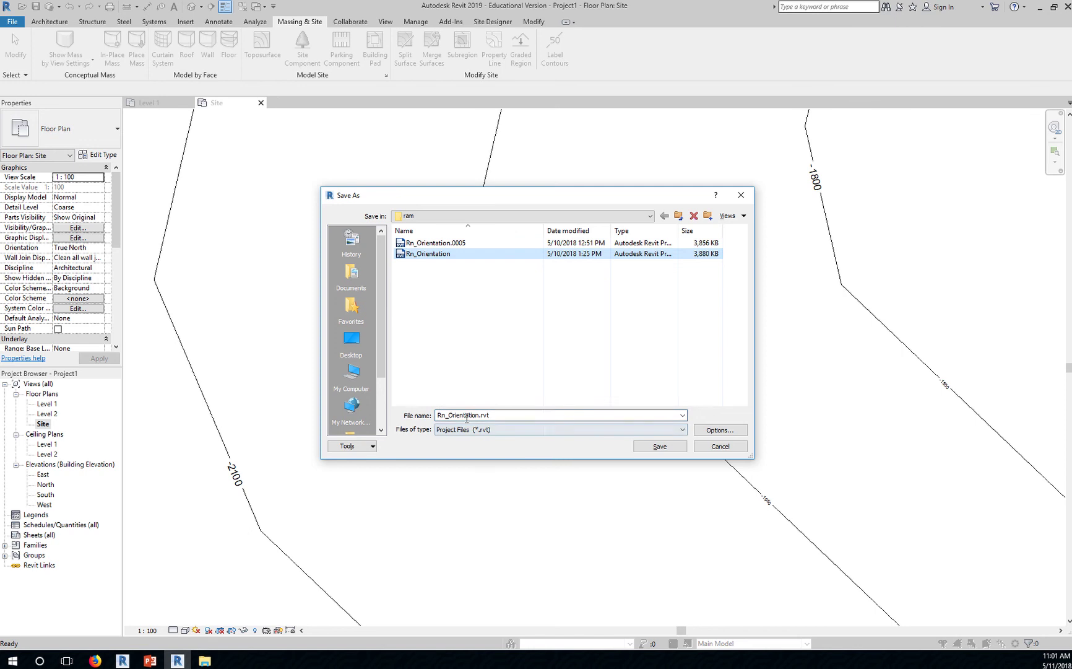
pyautogui.doubleClick(467, 416)
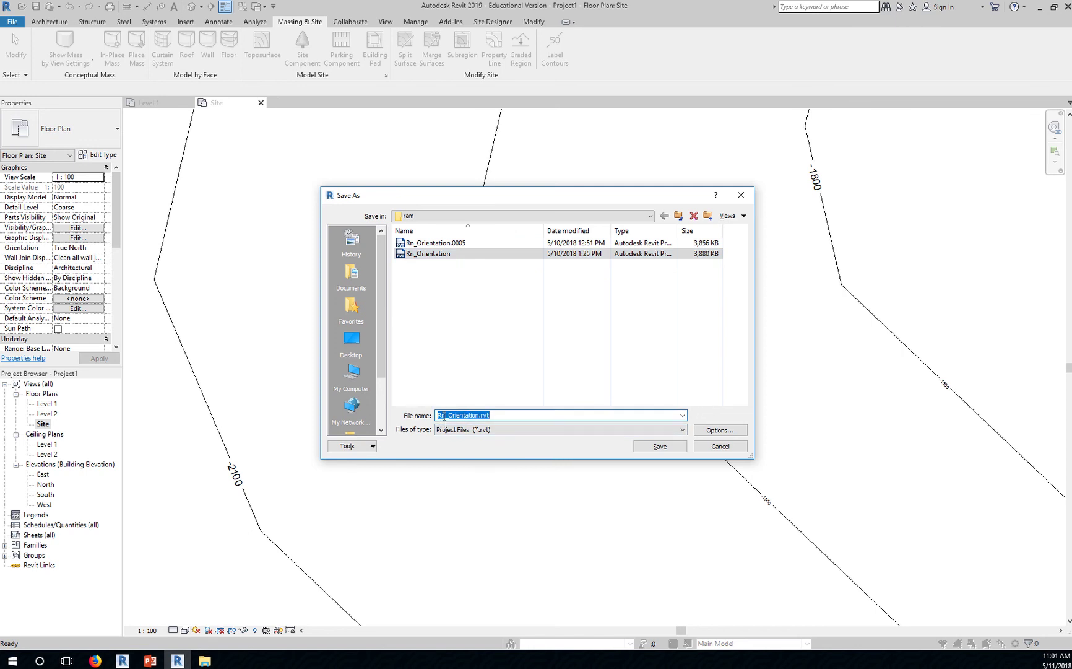
pyautogui.click(444, 415)
pyautogui.write('Fr')
# - Set the maximum backups to 1 in the file save options and save the project
pyautogui.click(718, 429)
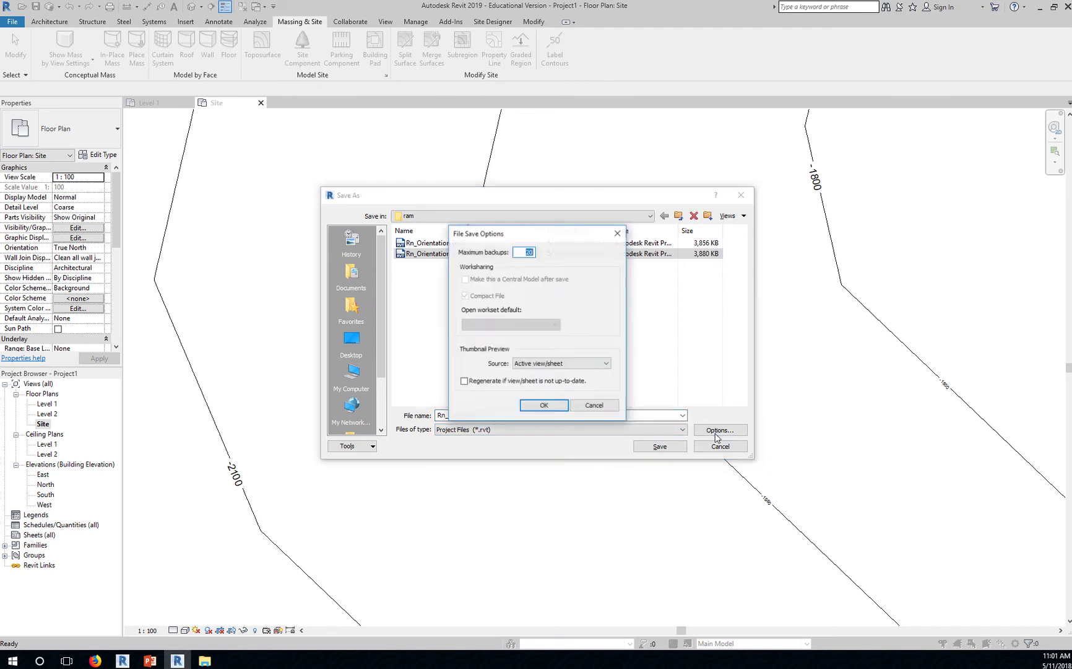
pyautogui.moveTo(606, 208); pyautogui.dragTo(898, 195)
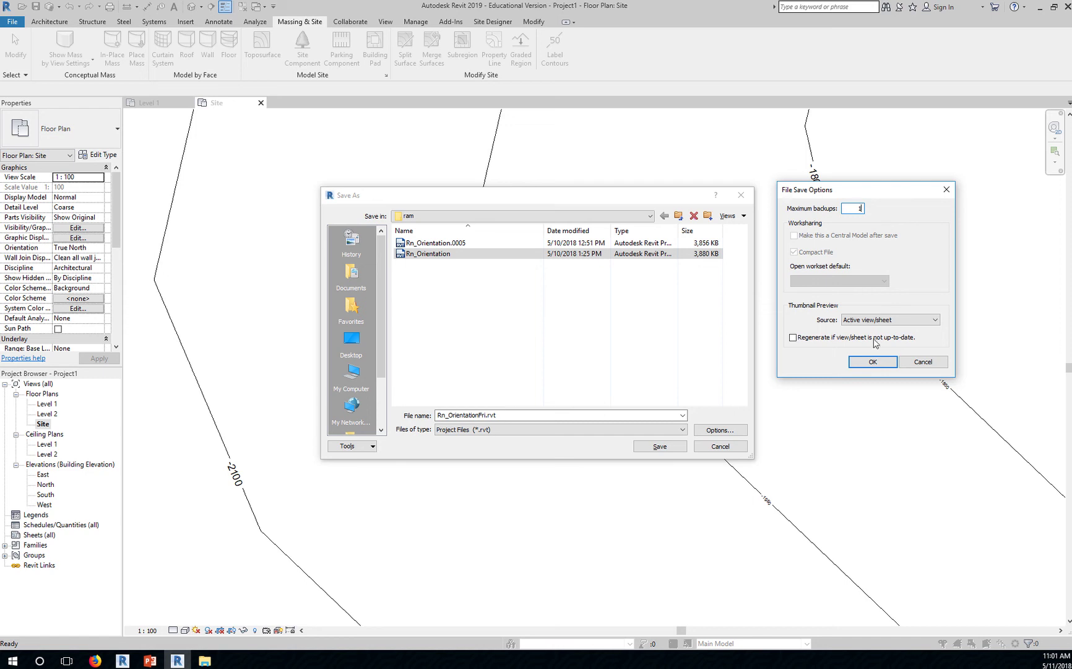
pyautogui.click(872, 362)
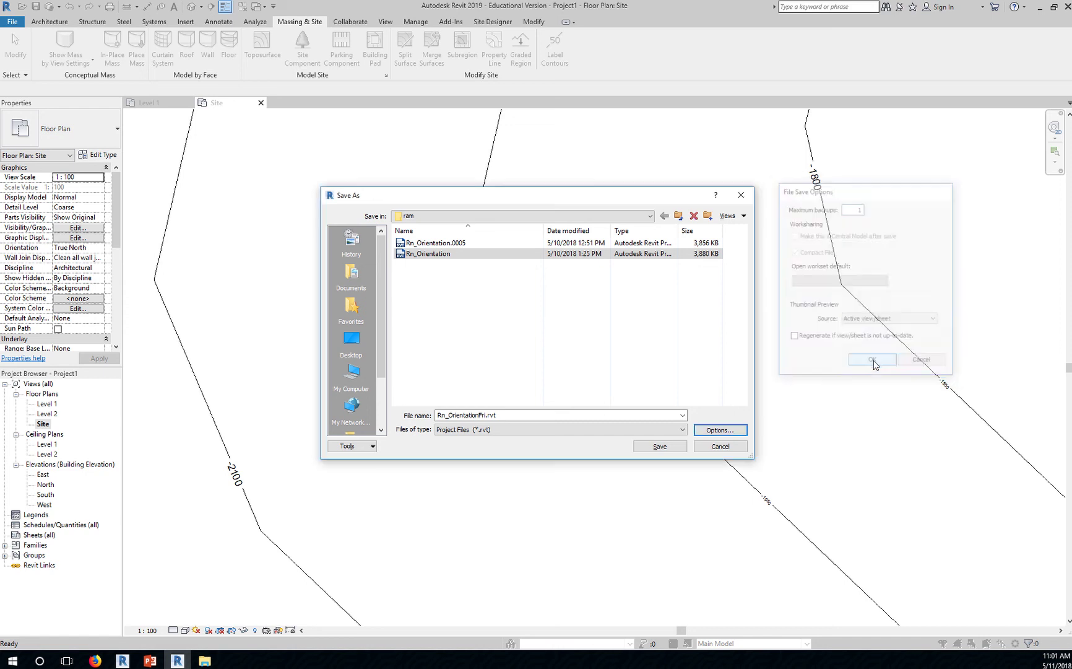
pyautogui.click(718, 430)
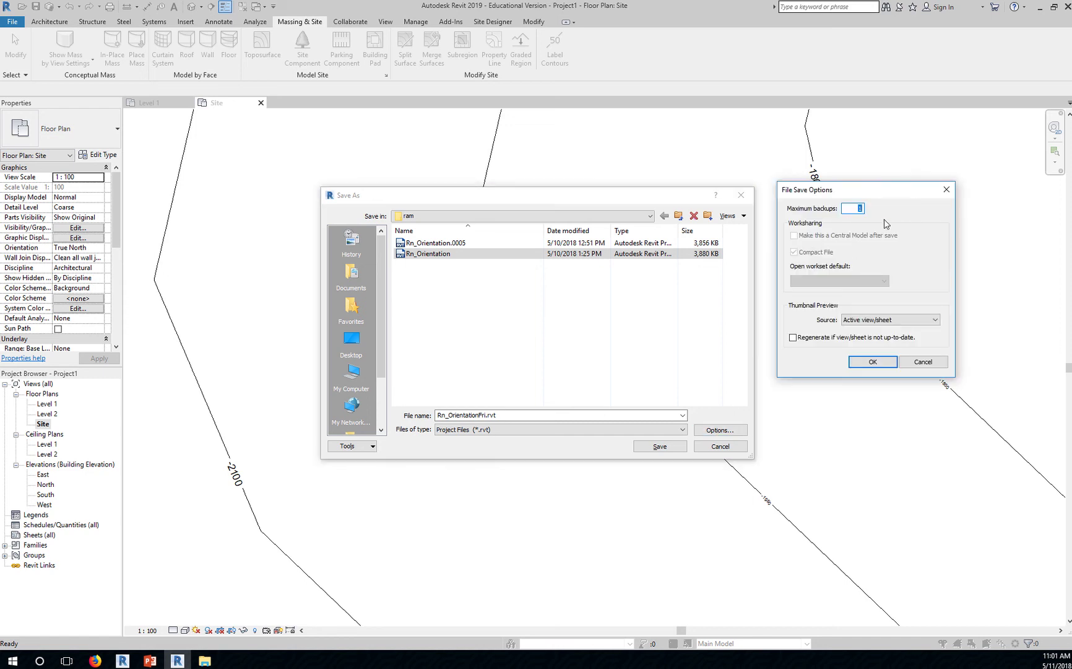
pyautogui.click(920, 362)
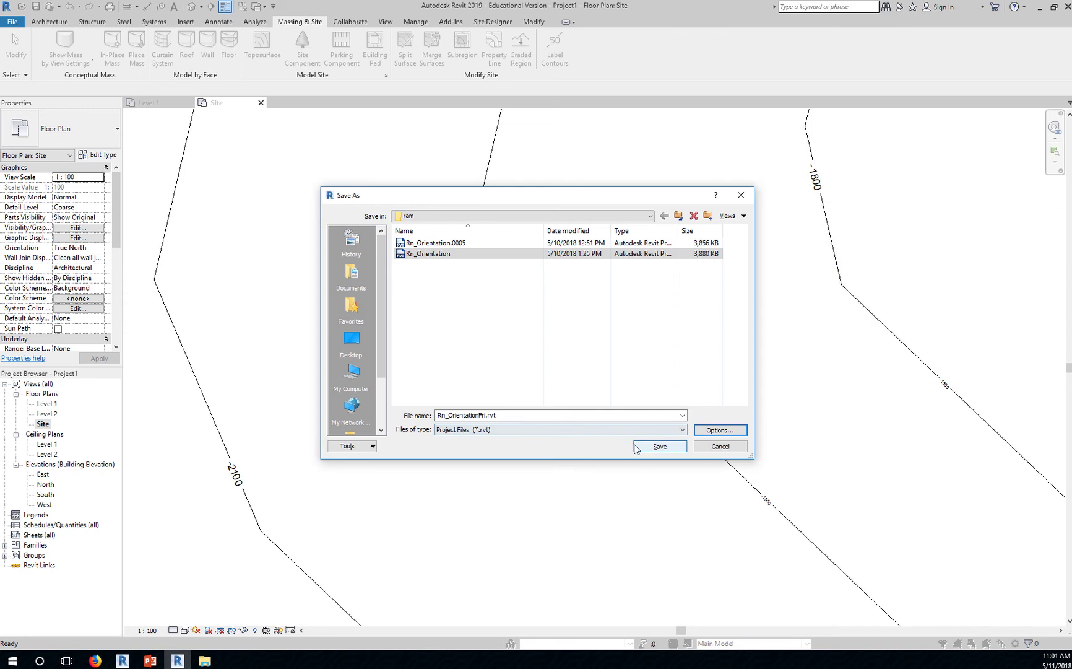
pyautogui.click(660, 446)
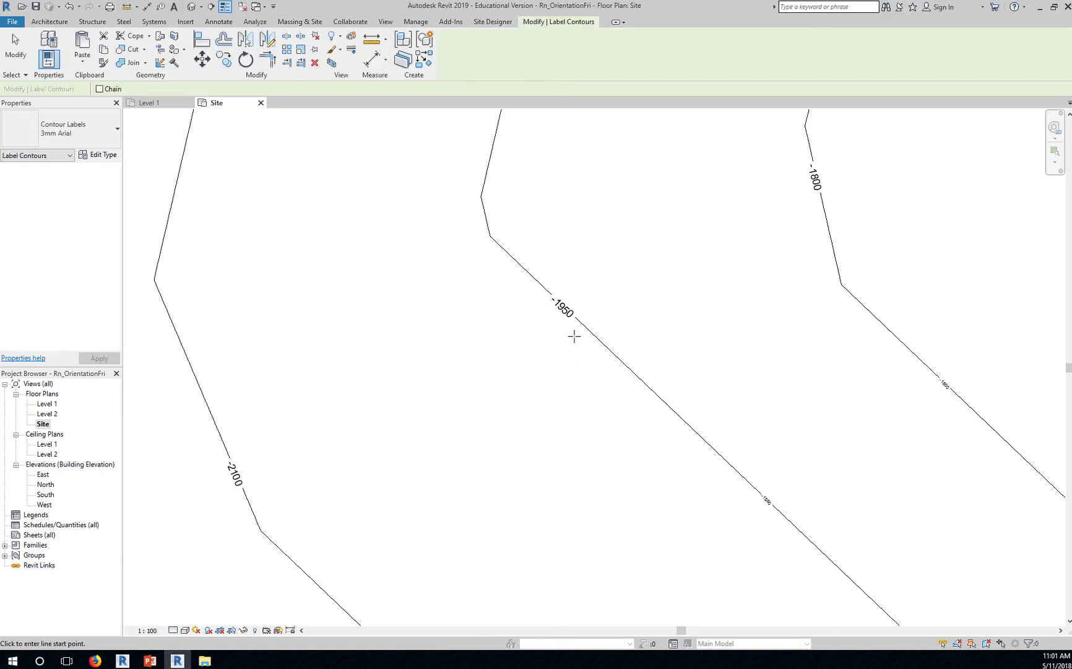
pyautogui.click(12, 24)
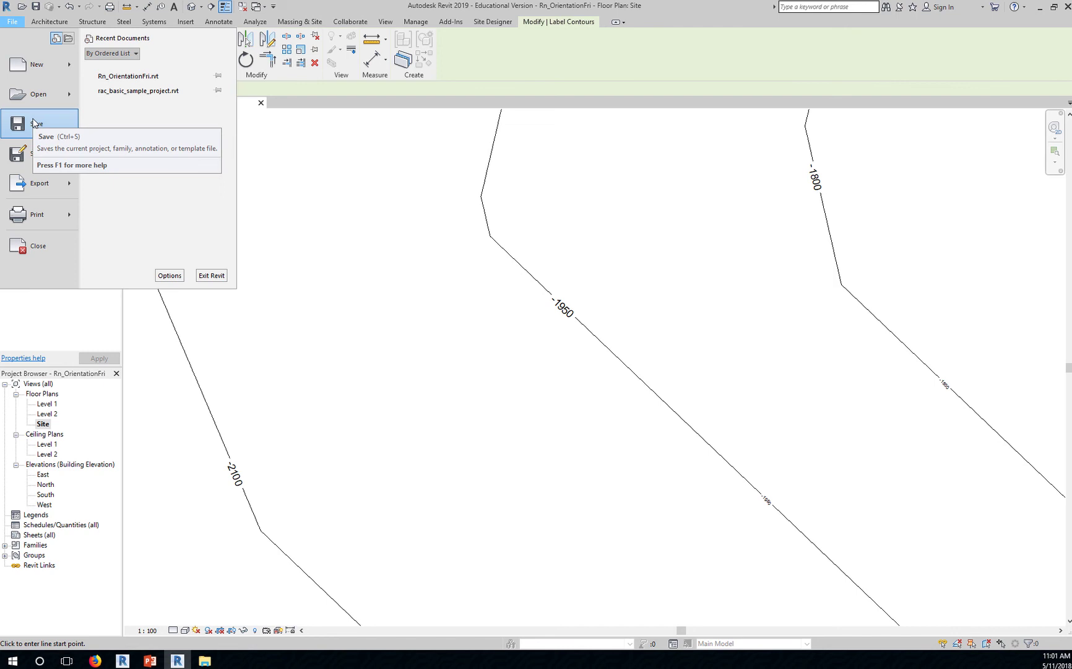
pyautogui.click(513, 38)
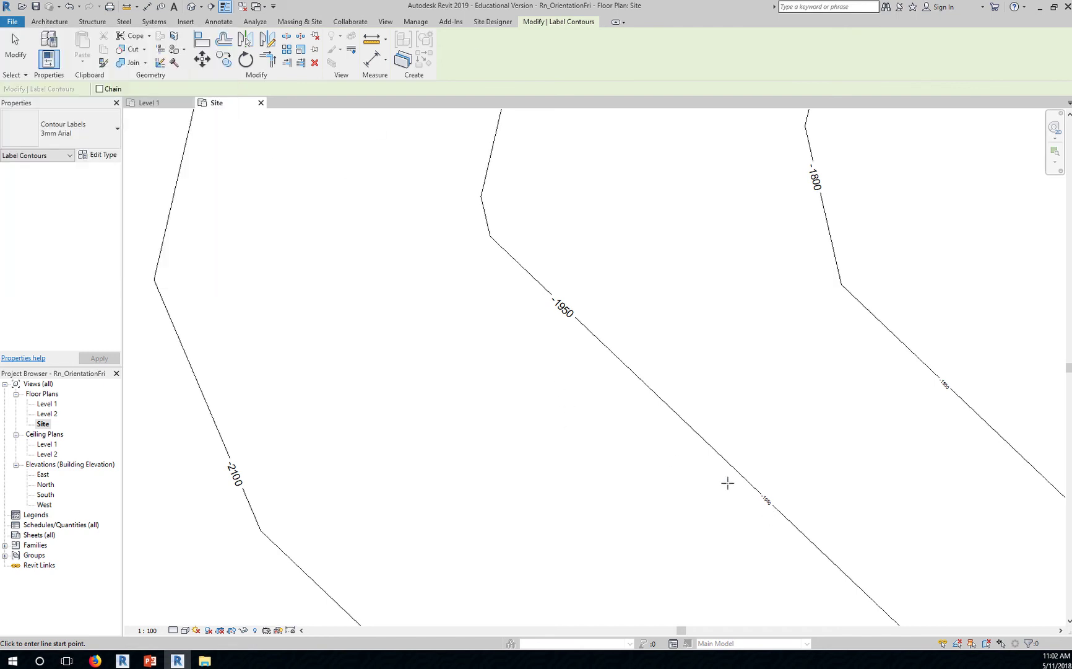
# - Delete the old contour label line that uses the 1.5mm Arial type
pyautogui.moveTo(728, 483); pyautogui.dragTo(689, 368, button='middle')
pyautogui.click(23, 59)
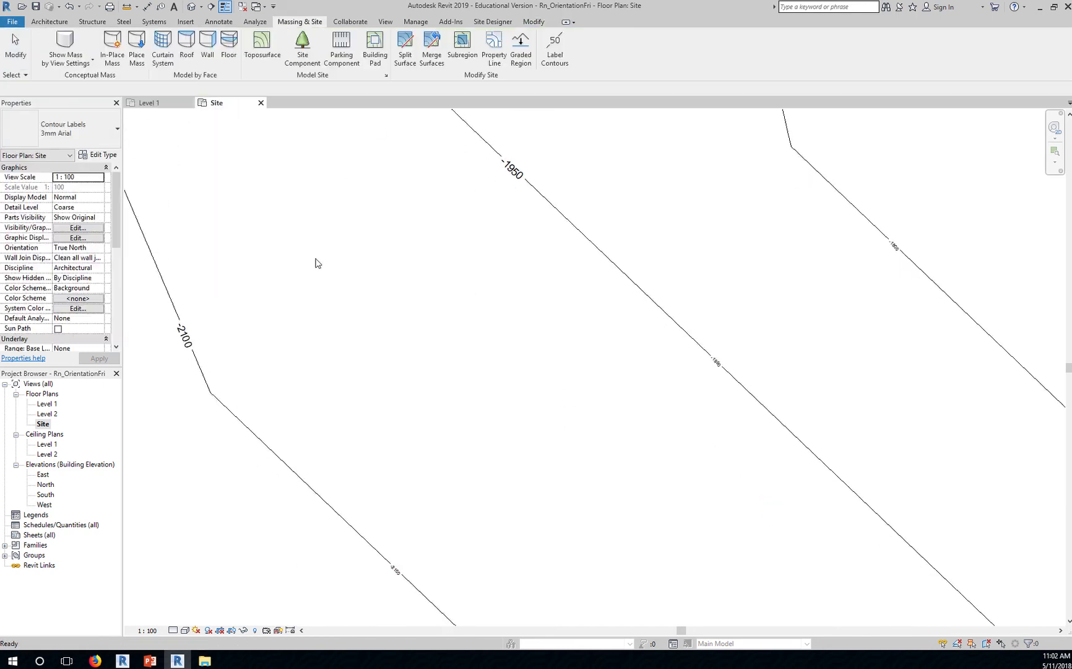
pyautogui.click(715, 363)
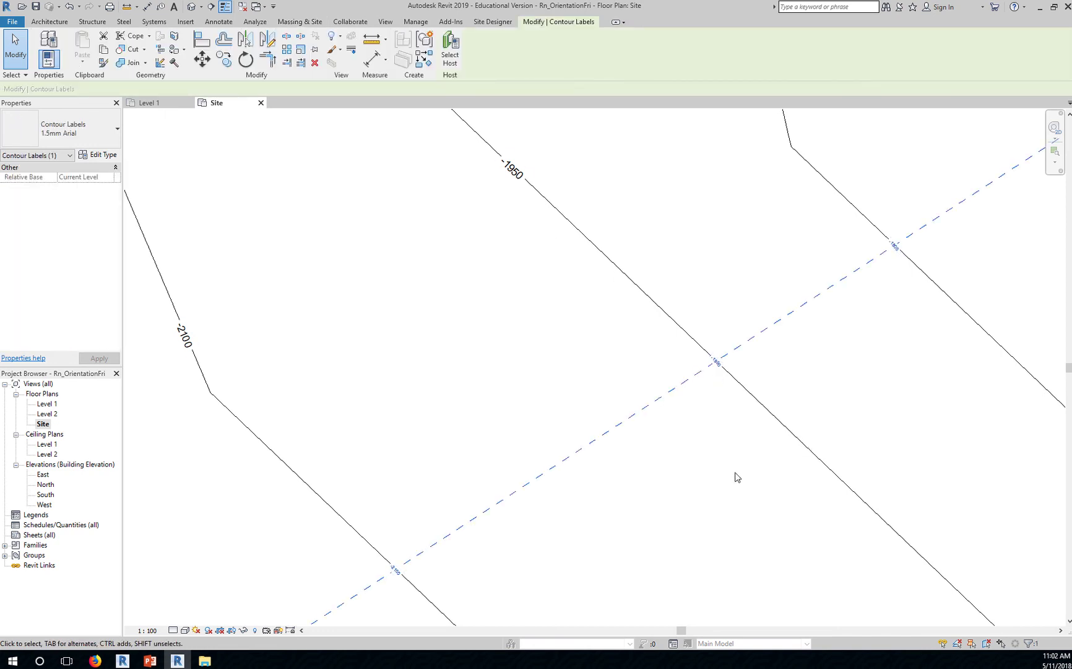
pyautogui.press('Escape')
# - Check the 3mm Arial elevation labels on the outer contours and review the contours around lot B
pyautogui.scroll(-5, 731, 476)
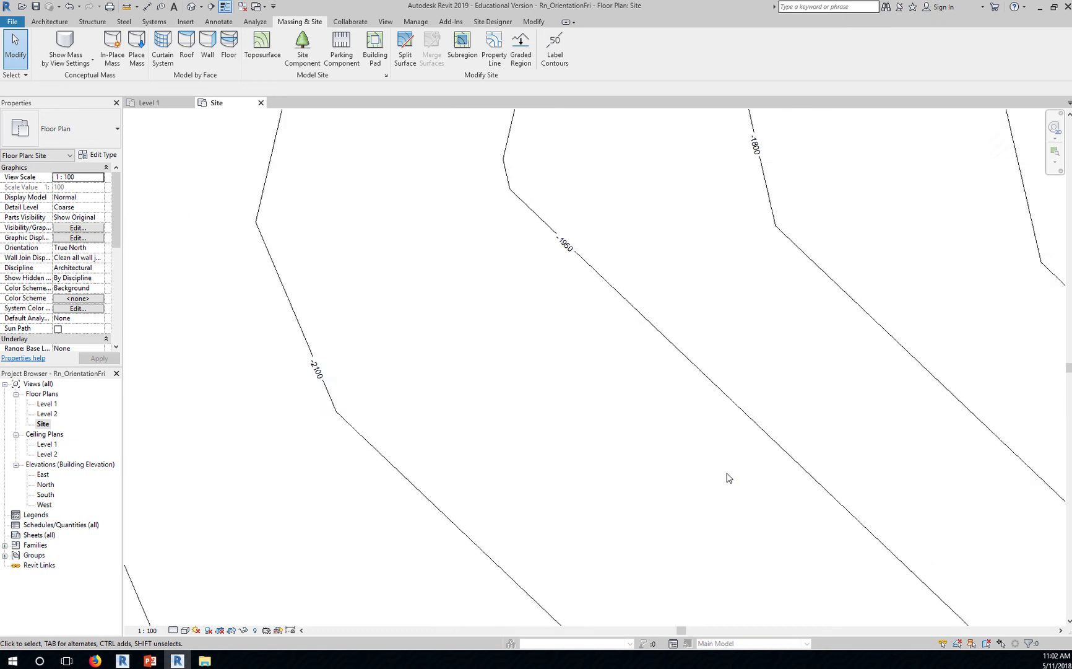
pyautogui.scroll(3, 760, 355)
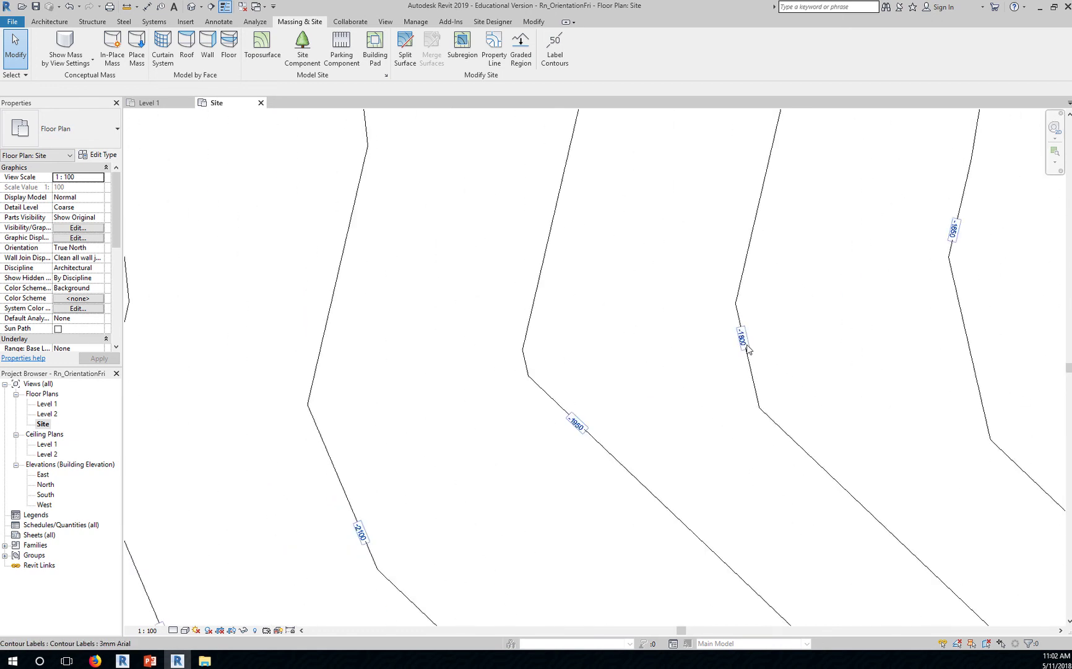
pyautogui.scroll(-3, 867, 450)
pyautogui.moveTo(867, 453); pyautogui.dragTo(446, 410, button='middle')
pyautogui.scroll(-3, 692, 441)
pyautogui.moveTo(687, 434); pyautogui.dragTo(577, 503, button='middle')
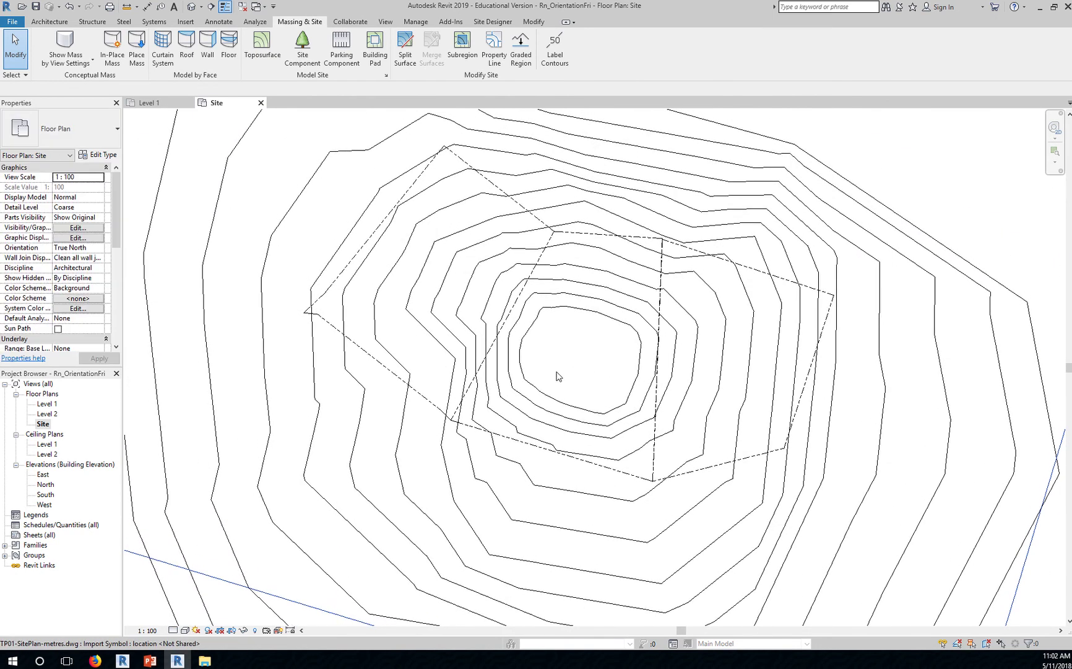